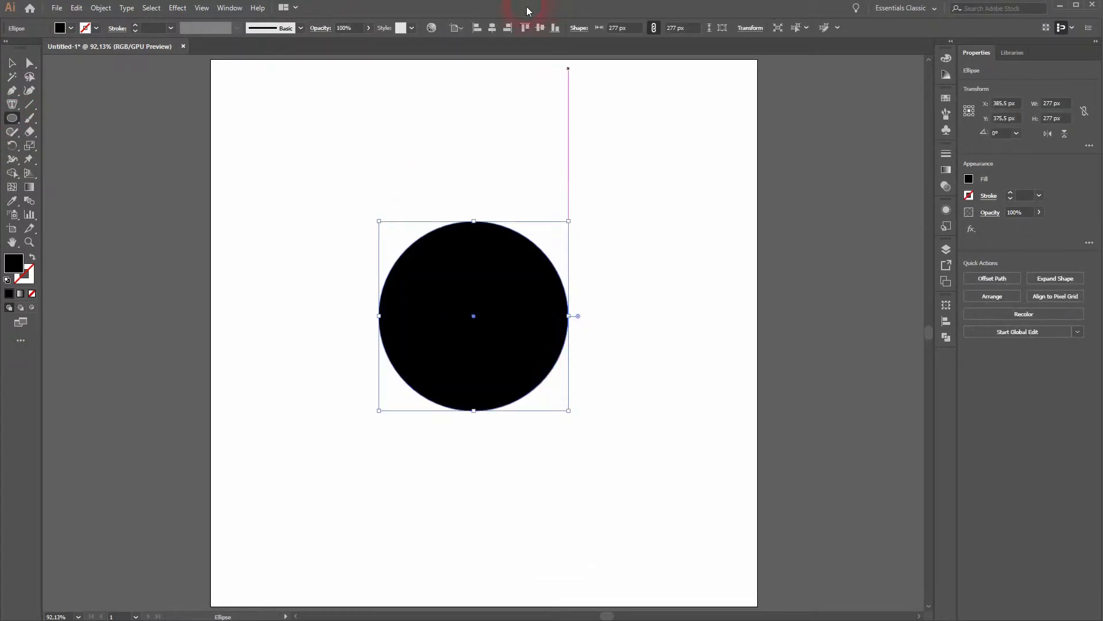
Step: Center the black circle horizontally and vertically on the artboard and deselect it
{"action": "left_click", "coordinate": [491, 28]}
{"action": "left_click", "coordinate": [539, 29]}
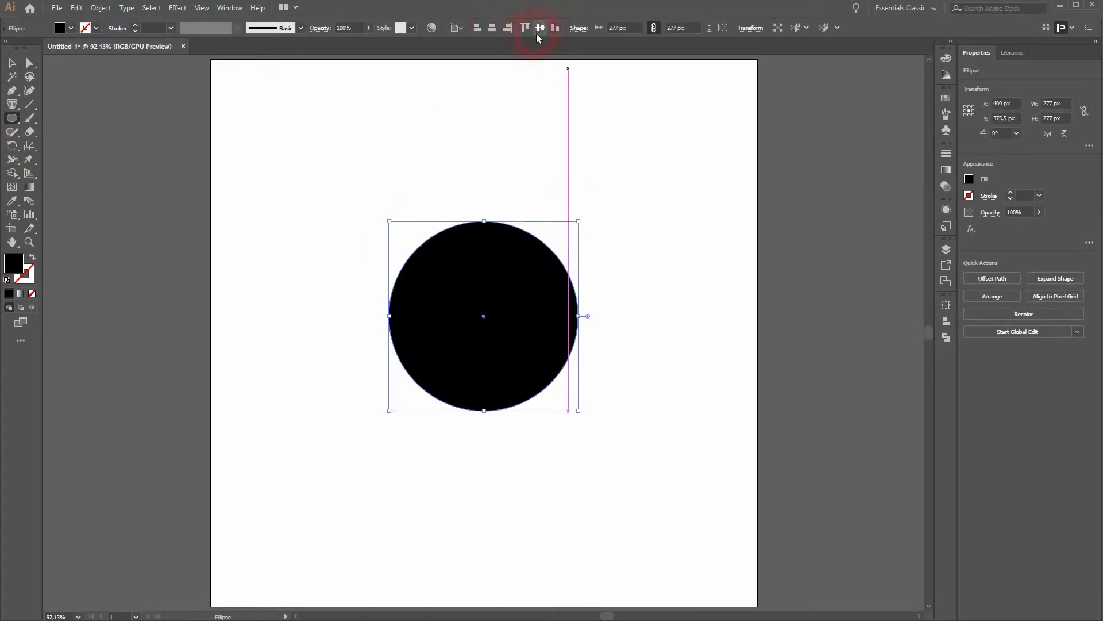
{"action": "left_click", "coordinate": [690, 202], "text": "ctrl"}
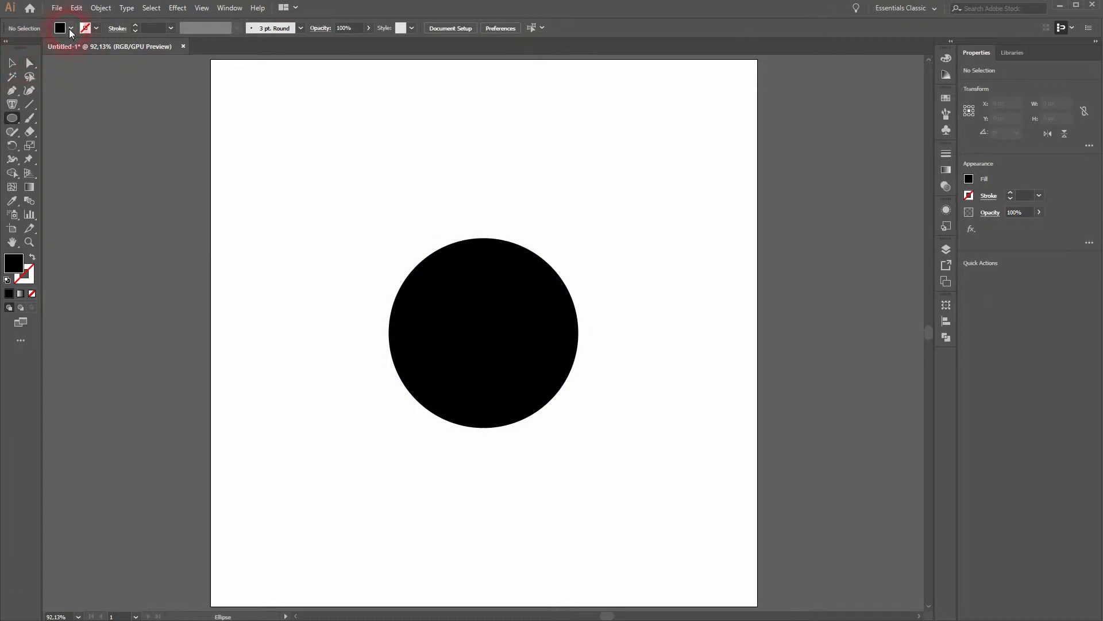
Step: Set the fill to red and draw a circle about 157 px in diameter over the black circle
{"action": "left_click", "coordinate": [69, 29]}
{"action": "left_click", "coordinate": [43, 49]}
{"action": "left_click", "coordinate": [469, 230]}
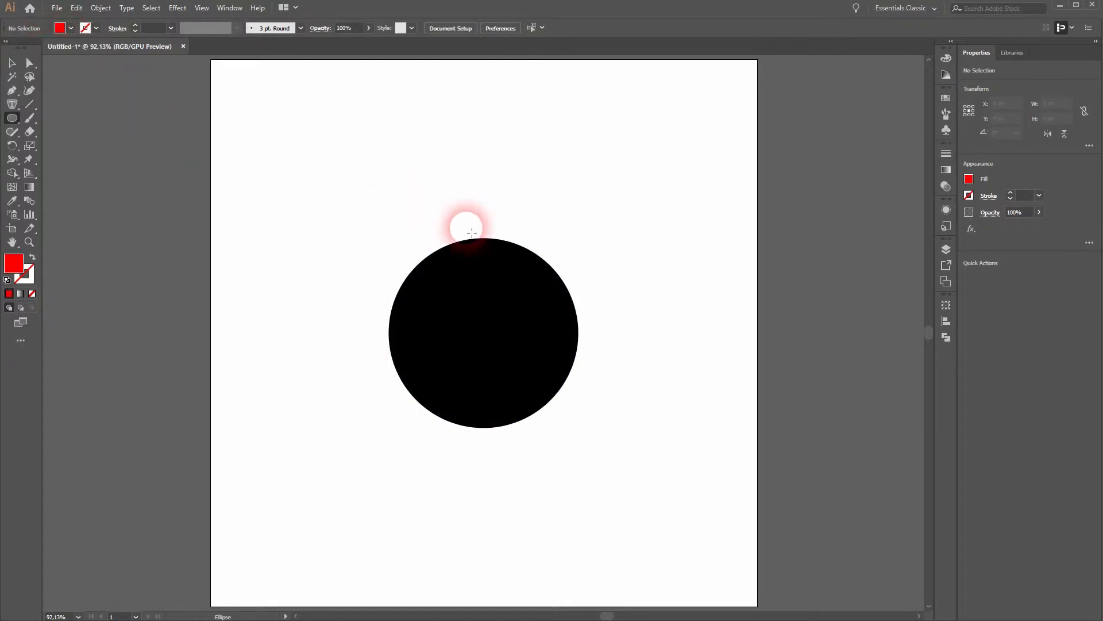
{"action": "left_click_drag", "start_coordinate": [485, 239], "coordinate": [636, 455]}
Step: Place the red circle beside the black one and stack a second identical red circle so that the two touch vertically
{"action": "key", "text": "v"}
{"action": "left_click_drag", "start_coordinate": [557, 328], "coordinate": [674, 298]}
{"action": "left_click_drag", "start_coordinate": [637, 444], "coordinate": [654, 362]}
{"action": "left_click", "coordinate": [647, 450]}
Step: Move both red circles onto the black circle and scale them proportionally to about 138.5 px each so the stack spans its height
{"action": "left_click_drag", "start_coordinate": [602, 481], "coordinate": [707, 197]}
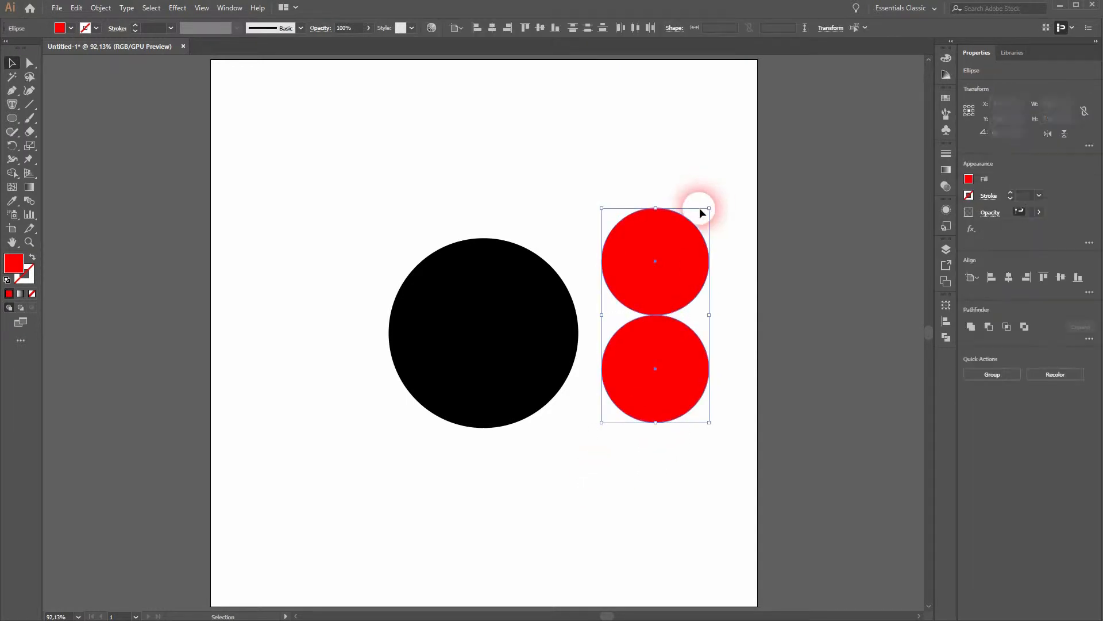
{"action": "left_click_drag", "start_coordinate": [637, 242], "coordinate": [492, 265]}
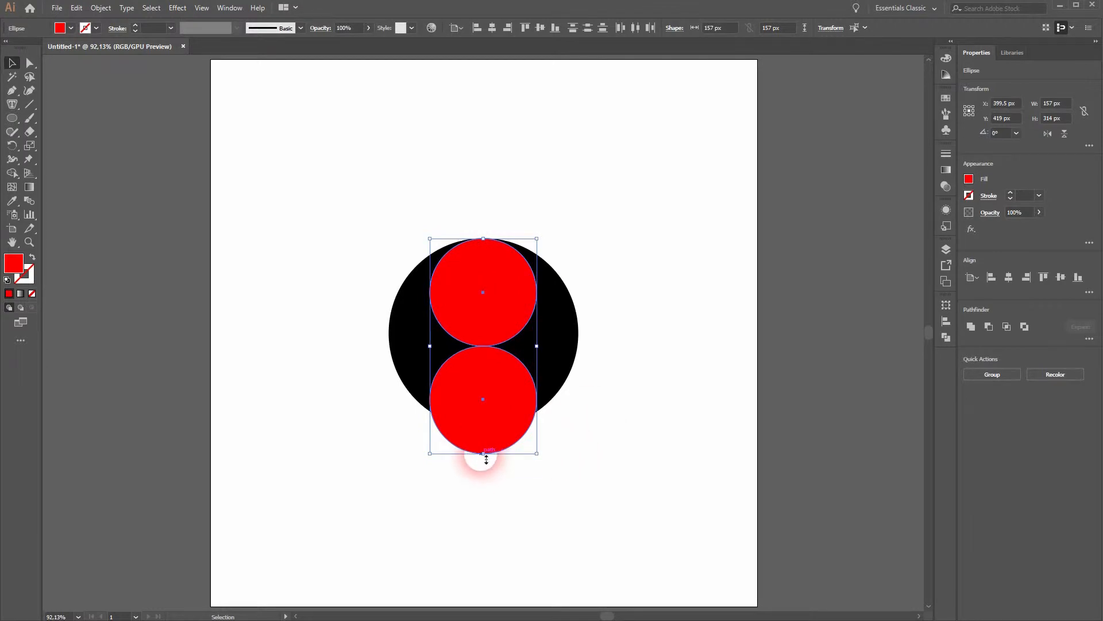
{"action": "left_click_drag", "start_coordinate": [486, 458], "coordinate": [488, 428]}
{"action": "left_click", "coordinate": [482, 510]}
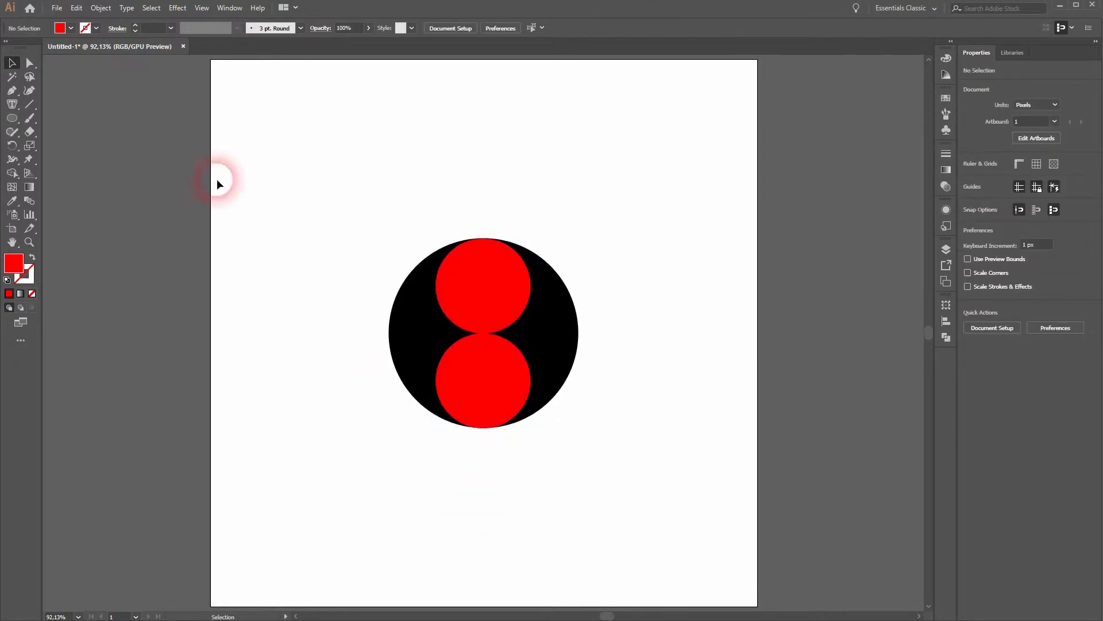
{"action": "left_click", "coordinate": [196, 9]}
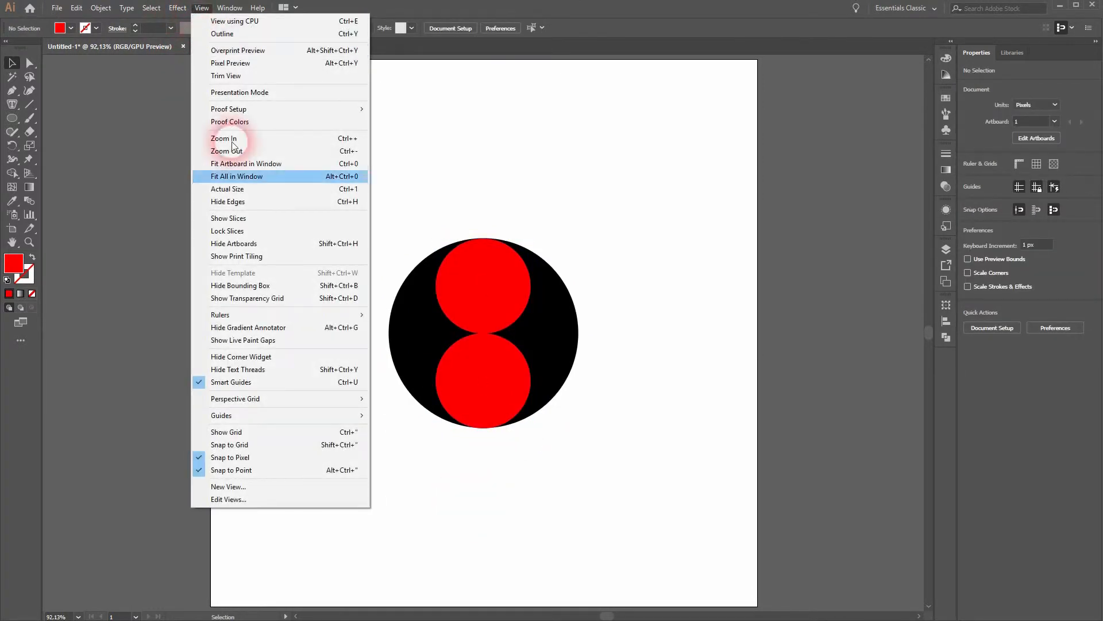
{"action": "left_click", "coordinate": [290, 383]}
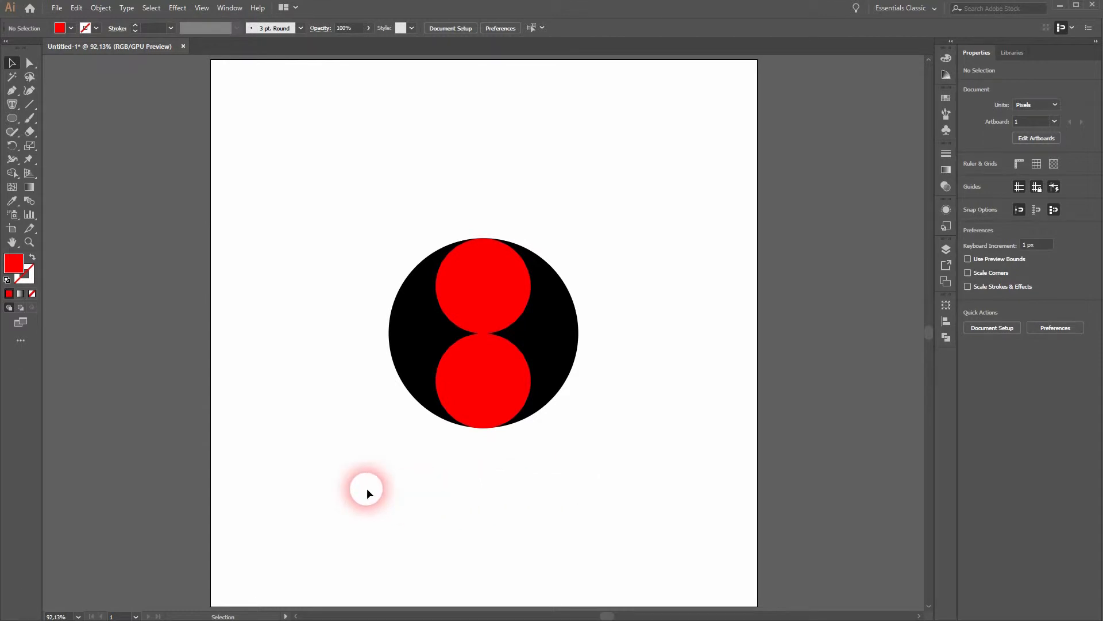
{"action": "left_click_drag", "start_coordinate": [412, 495], "coordinate": [660, 128]}
{"action": "left_click", "coordinate": [11, 173]}
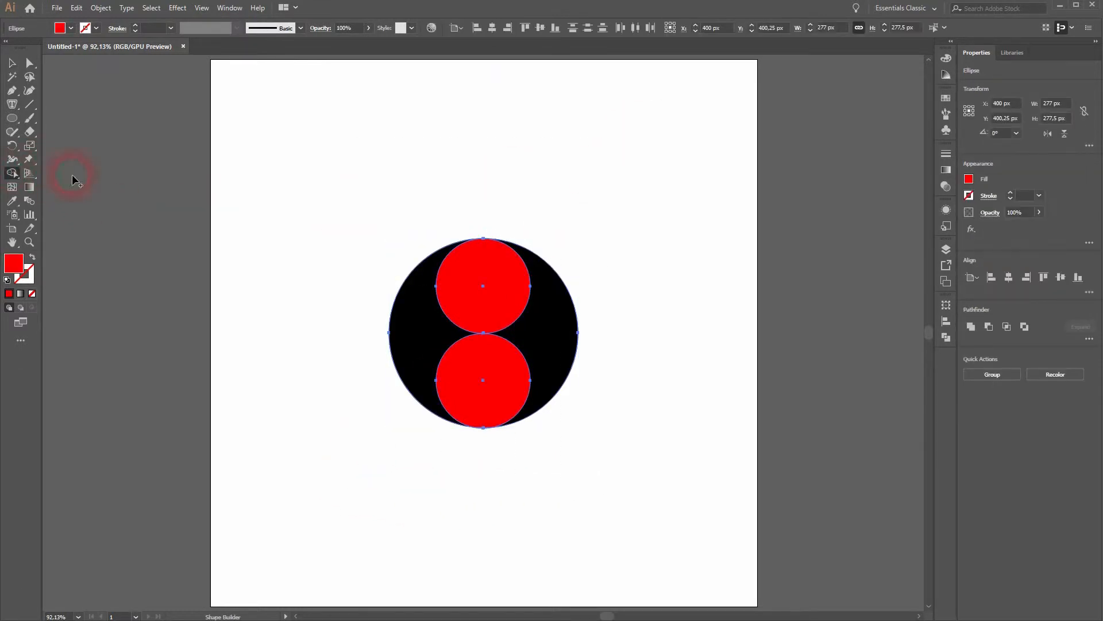
{"action": "left_click", "coordinate": [554, 326]}
{"action": "left_click", "coordinate": [12, 62]}
Step: Select both red circles and center them horizontally on the artboard
{"action": "left_click", "coordinate": [480, 428]}
{"action": "left_click", "coordinate": [486, 348]}
{"action": "left_click", "coordinate": [488, 287], "text": "shift"}
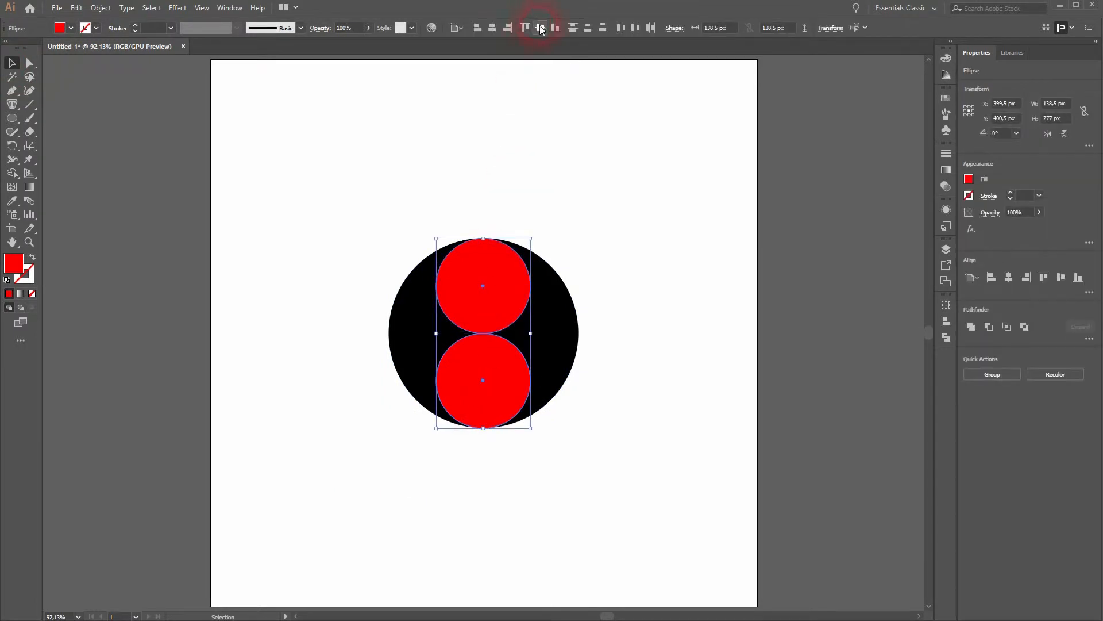
{"action": "left_click", "coordinate": [495, 25]}
{"action": "left_click_drag", "start_coordinate": [366, 227], "coordinate": [665, 506]}
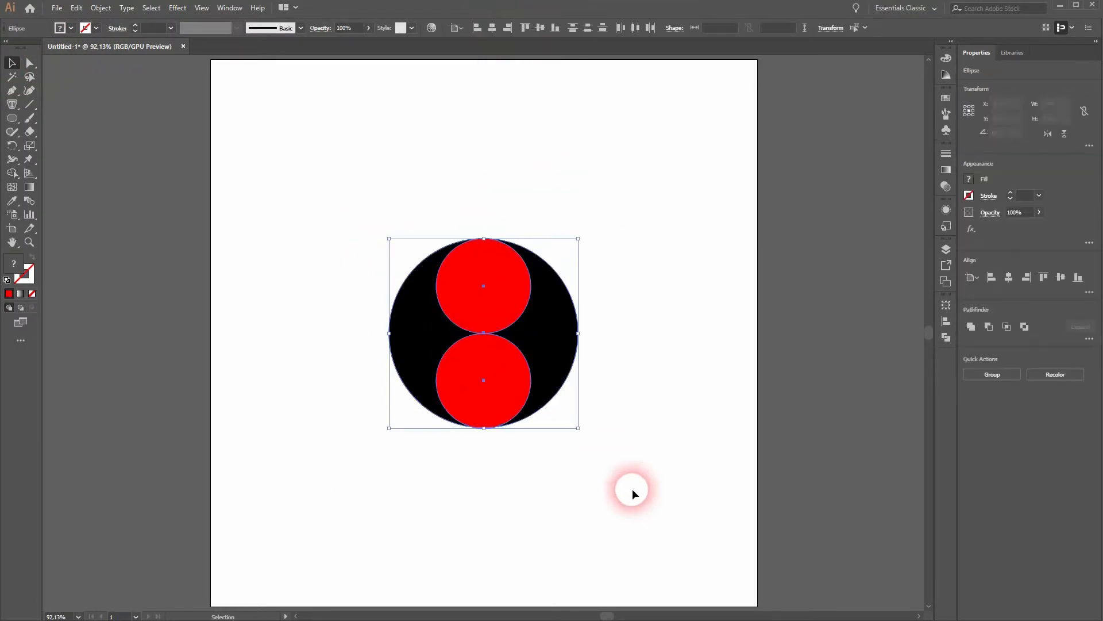
{"action": "left_click", "coordinate": [12, 172]}
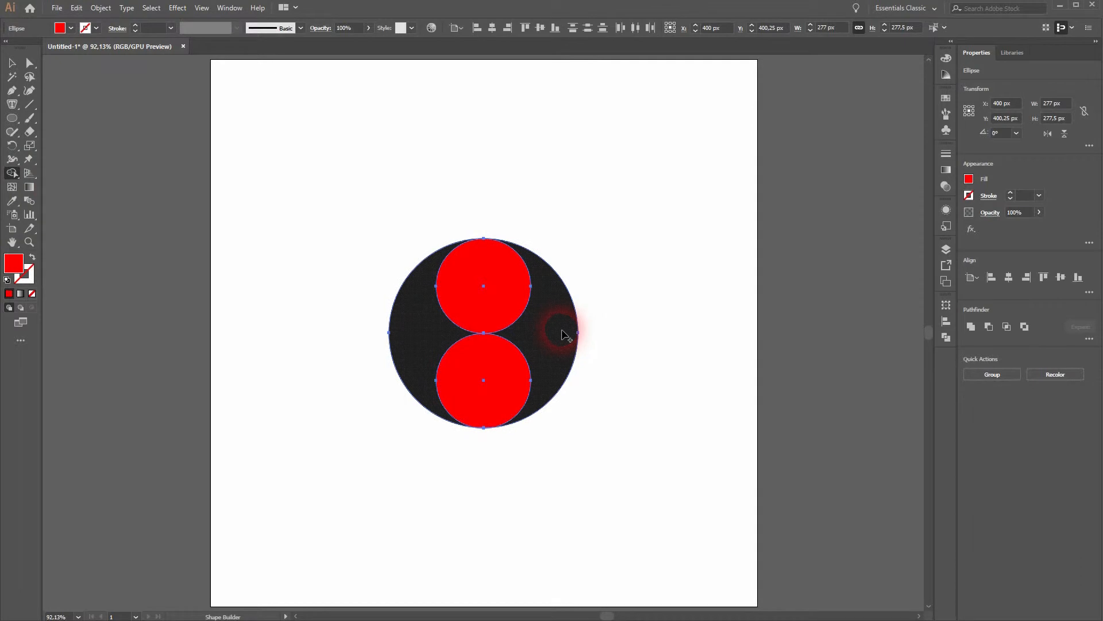
{"action": "left_click", "coordinate": [11, 62]}
{"action": "left_click", "coordinate": [303, 495]}
Step: Try to scale the two red circles up to the top edge of the black circle, and undo it
{"action": "left_click", "coordinate": [468, 310]}
{"action": "left_click", "coordinate": [493, 382], "text": "shift"}
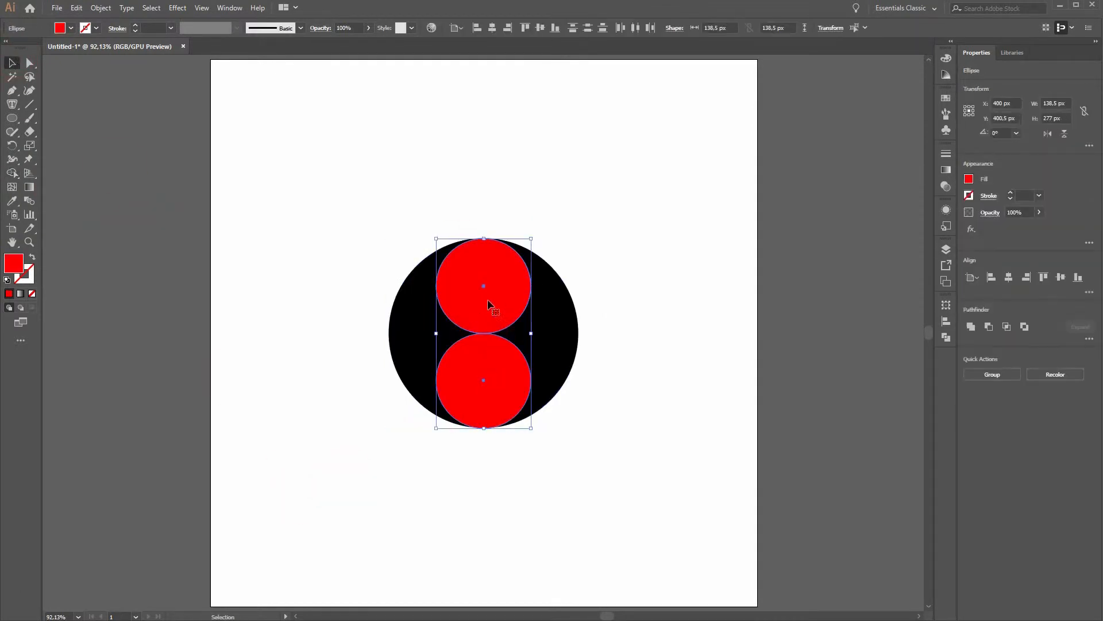
{"action": "scroll", "coordinate": [487, 239], "scroll_direction": "up", "scroll_amount": 7}
{"action": "left_click_drag", "start_coordinate": [457, 237], "coordinate": [458, 223]}
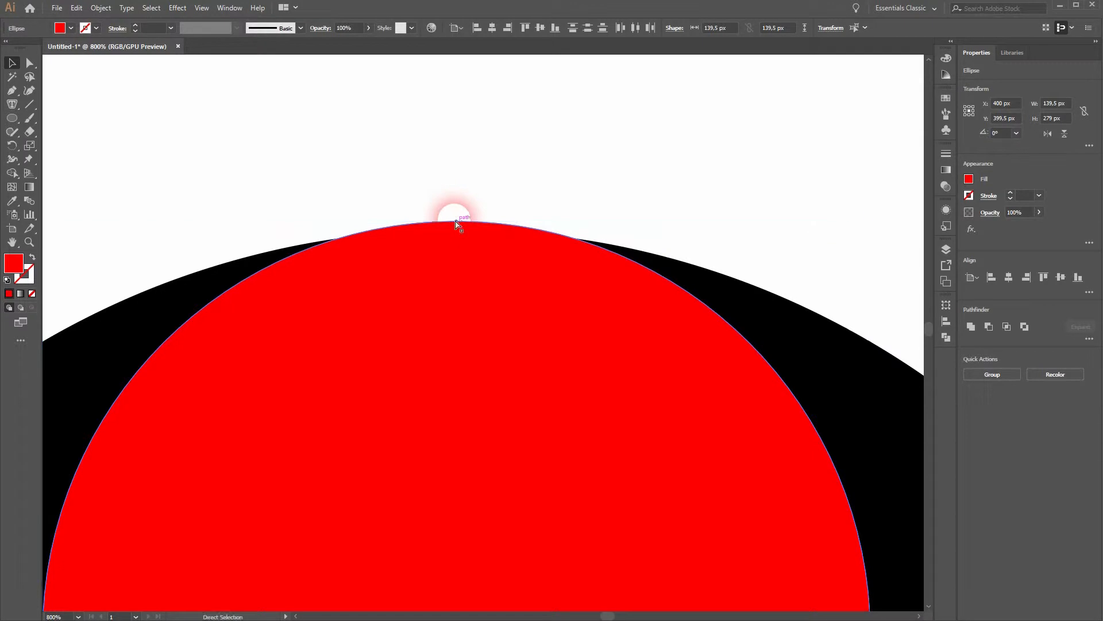
{"action": "key", "text": "ctrl+z"}
Step: Turn off Snap to Pixel and Snap to Point
{"action": "left_click", "coordinate": [202, 8]}
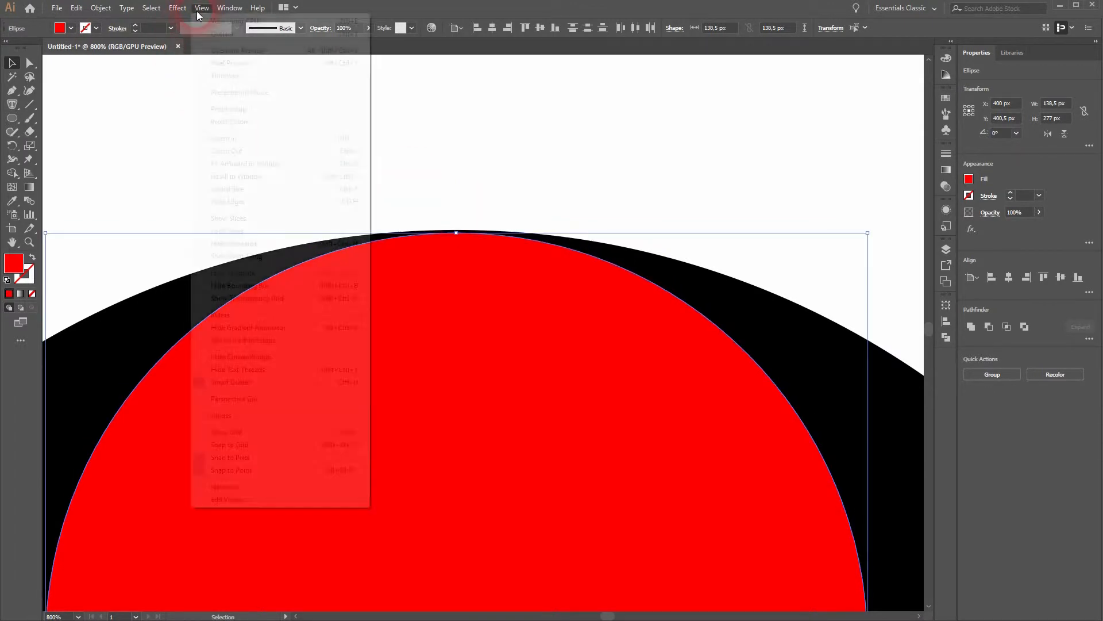
{"action": "left_click", "coordinate": [283, 455]}
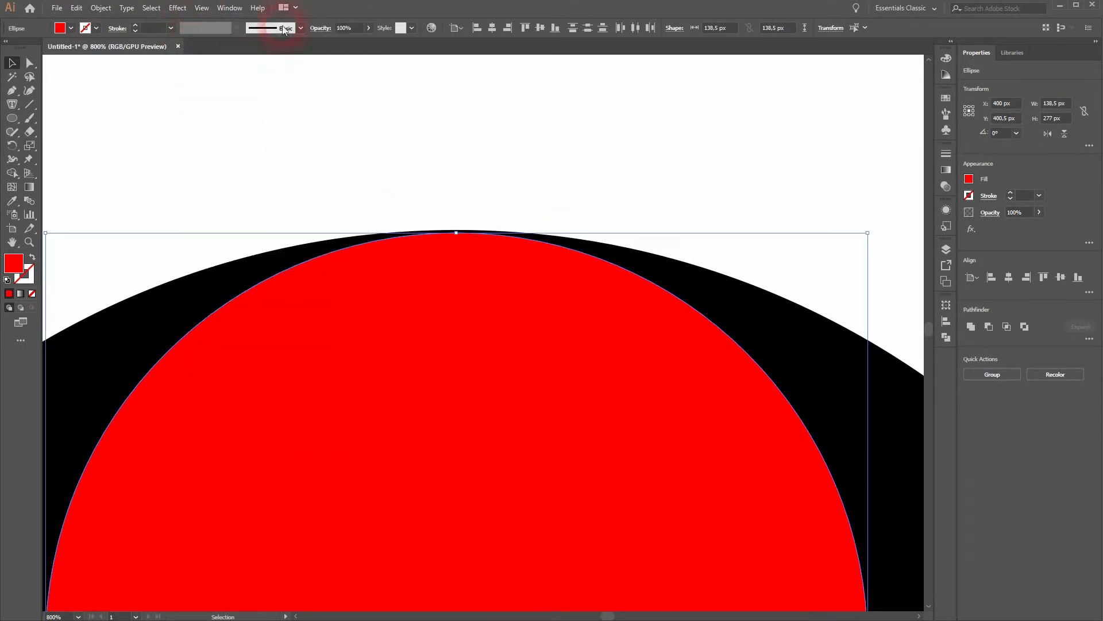
{"action": "left_click", "coordinate": [203, 8]}
{"action": "left_click", "coordinate": [247, 470]}
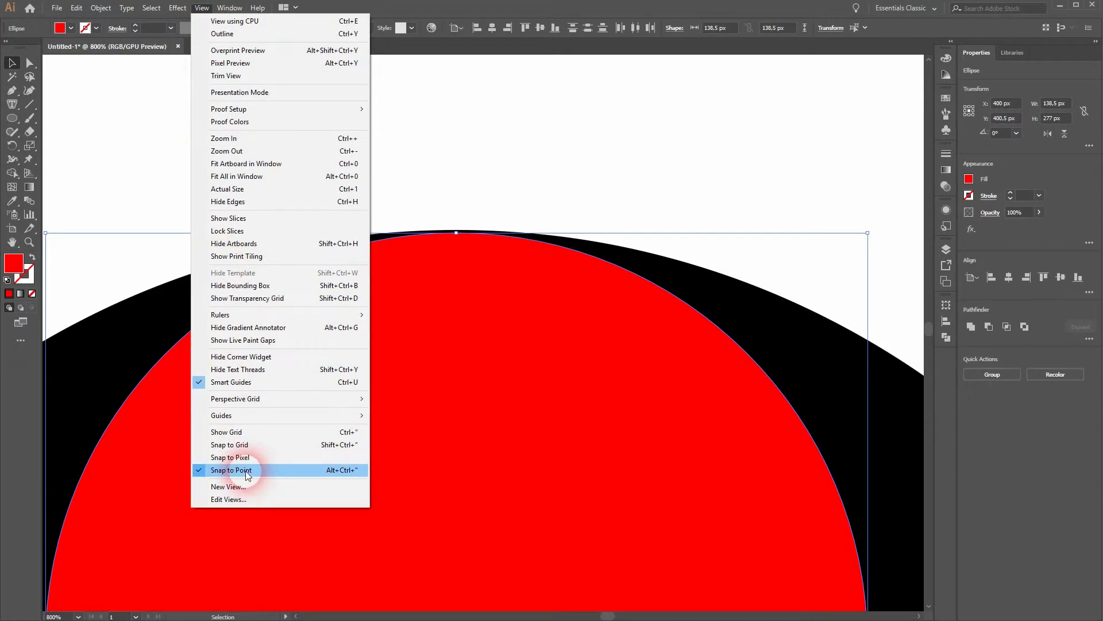
Step: Scale the stacked red circles so their top and bottom edges coincide exactly with the black circle's edges
{"action": "left_click_drag", "start_coordinate": [456, 233], "coordinate": [456, 230]}
{"action": "left_click_drag", "start_coordinate": [512, 493], "coordinate": [435, 56]}
{"action": "left_click_drag", "start_coordinate": [424, 519], "coordinate": [434, 52]}
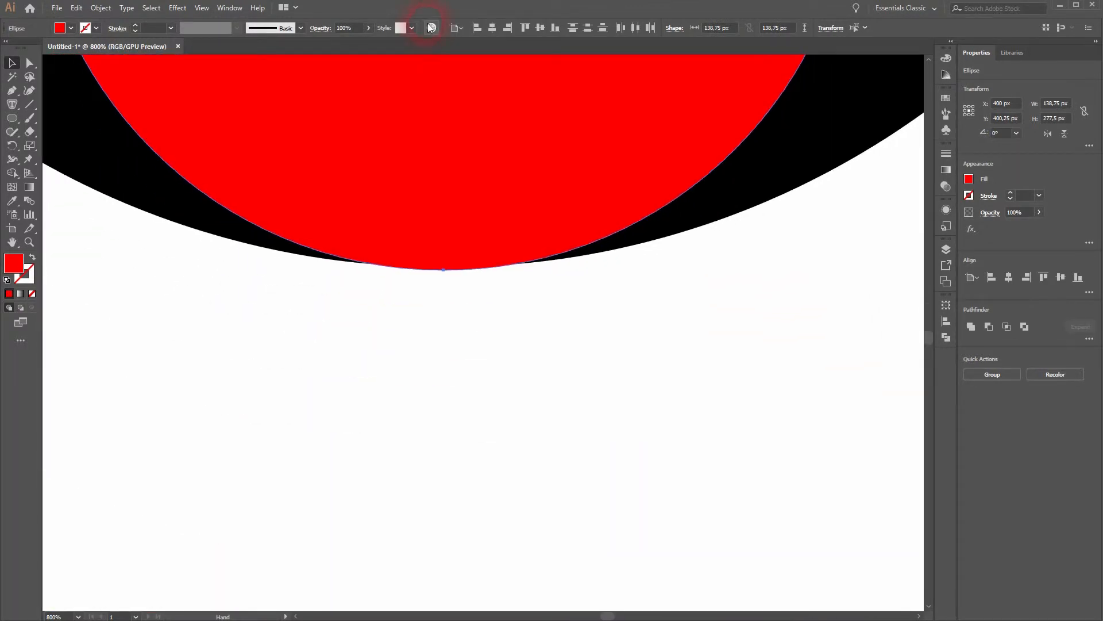
{"action": "left_click_drag", "start_coordinate": [448, 279], "coordinate": [443, 267]}
{"action": "left_click", "coordinate": [439, 347]}
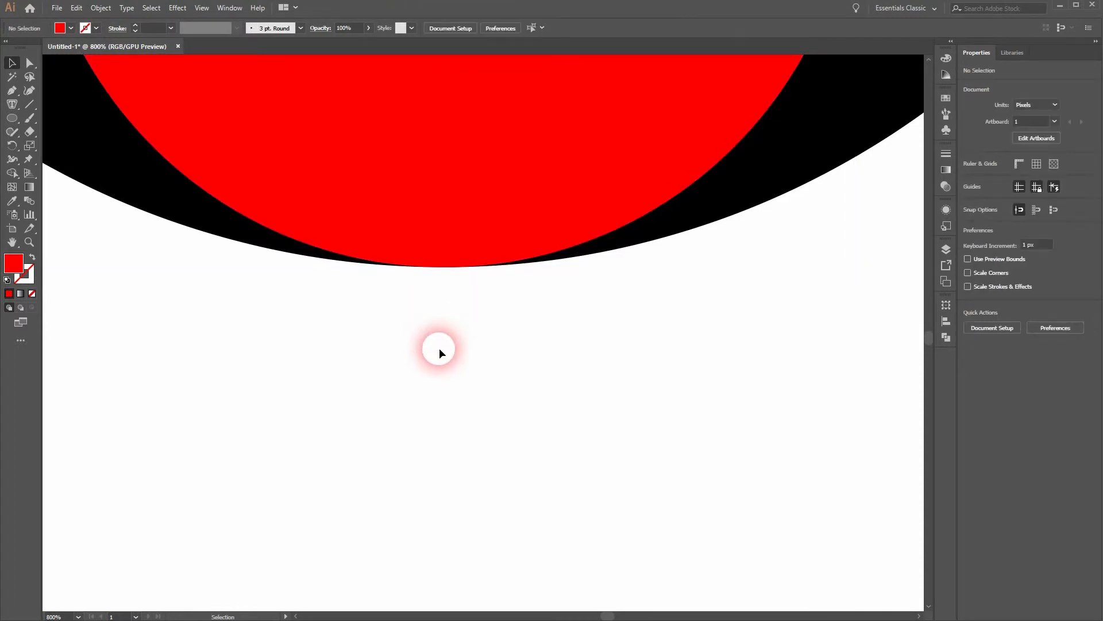
Step: Try the Shape Builder on the black area right of the red circles, undo it and deselect everything
{"action": "key", "text": "ctrl+0"}
{"action": "left_click_drag", "start_coordinate": [352, 458], "coordinate": [682, 189]}
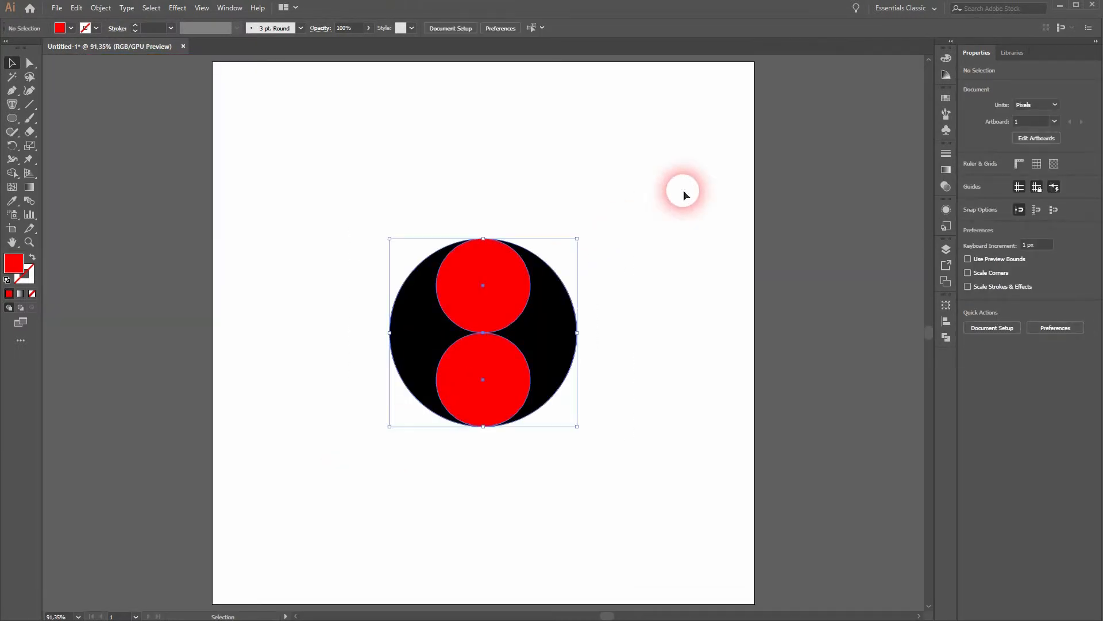
{"action": "left_click", "coordinate": [10, 174]}
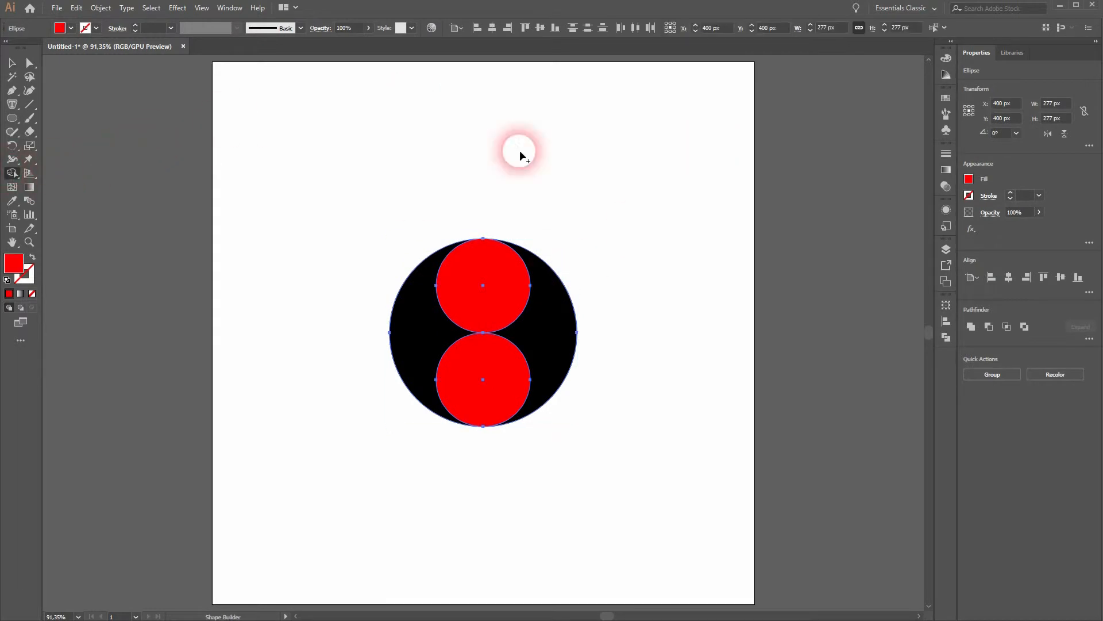
{"action": "mouse_move", "coordinate": [543, 322]}
{"action": "left_mouse_down"}
{"action": "mouse_move", "coordinate": [512, 309]}
{"action": "mouse_move", "coordinate": [687, 313]}
{"action": "left_mouse_up"}
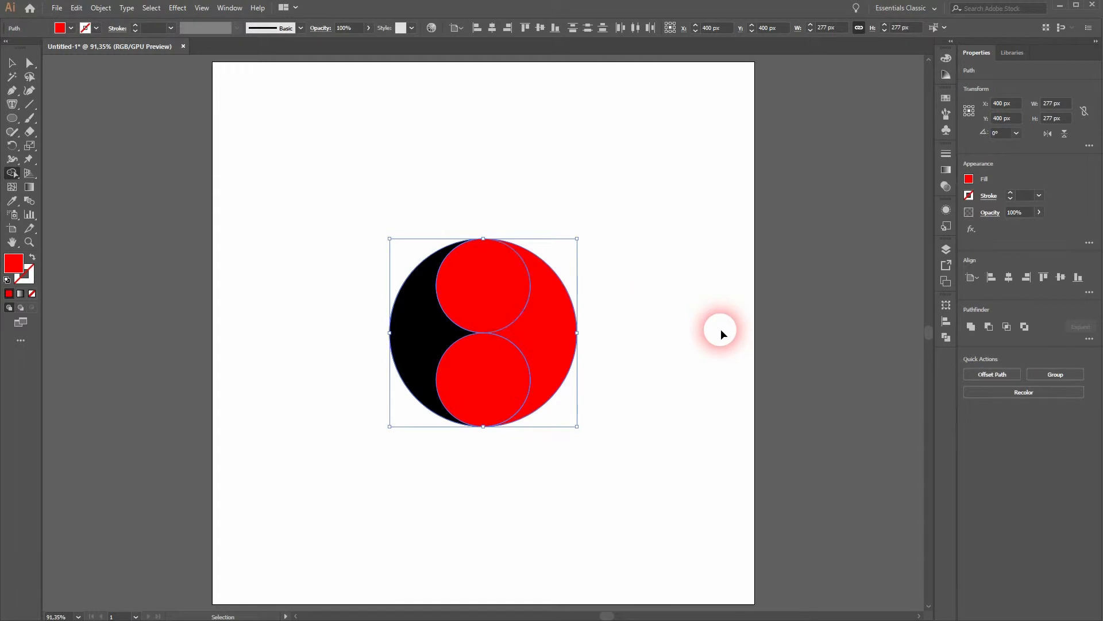
{"action": "key", "text": "ctrl+z"}
{"action": "left_click", "coordinate": [12, 62]}
{"action": "left_click", "coordinate": [296, 353]}
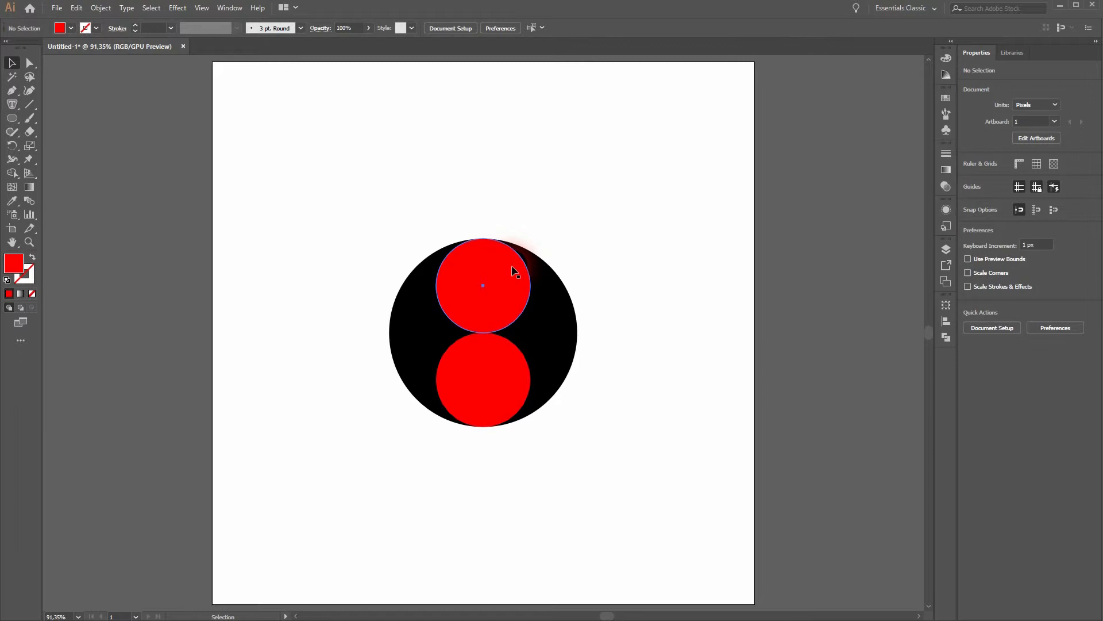
Step: Create a concentric copy of the upper red circle scaled to about 45.8 px, and fill it with bright green
{"action": "left_click", "coordinate": [513, 270]}
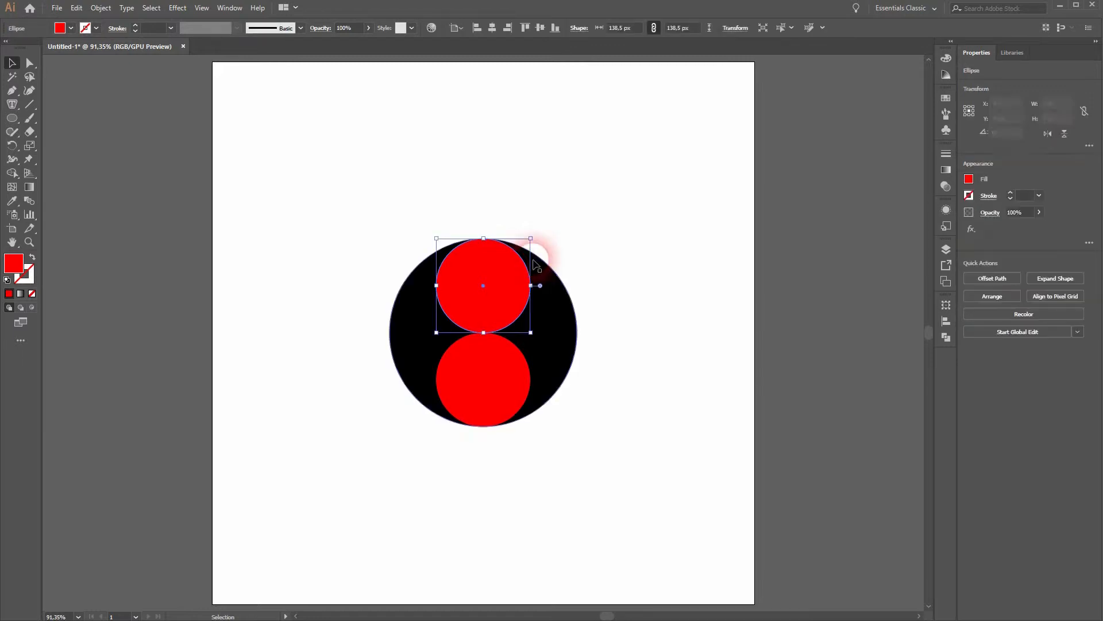
{"action": "left_click_drag", "start_coordinate": [532, 238], "coordinate": [505, 272]}
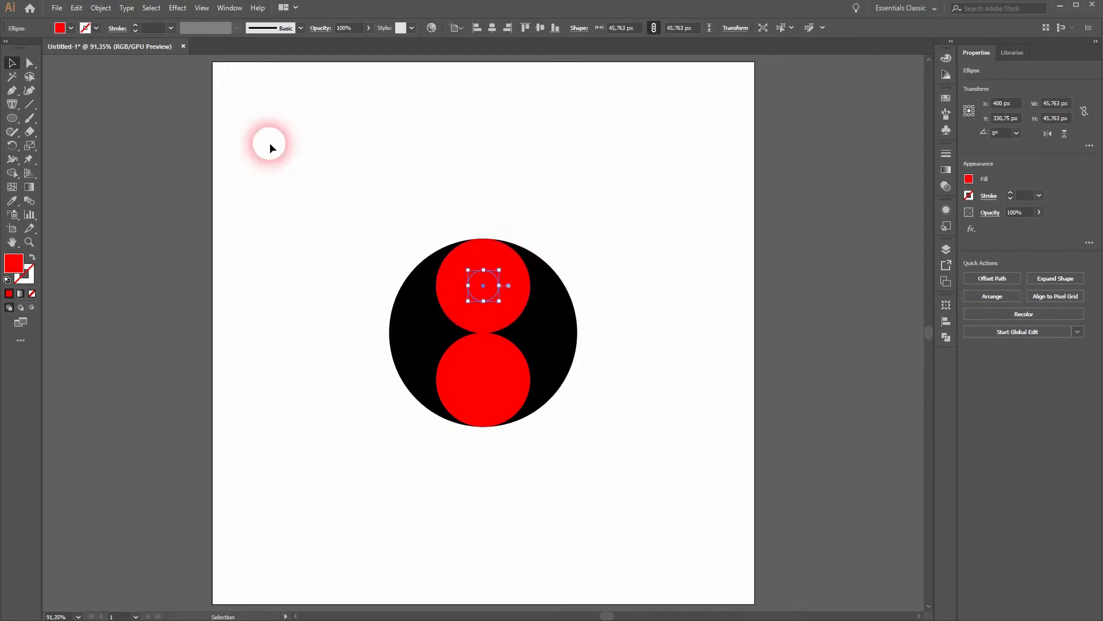
{"action": "left_click", "coordinate": [70, 29]}
{"action": "left_click", "coordinate": [88, 59]}
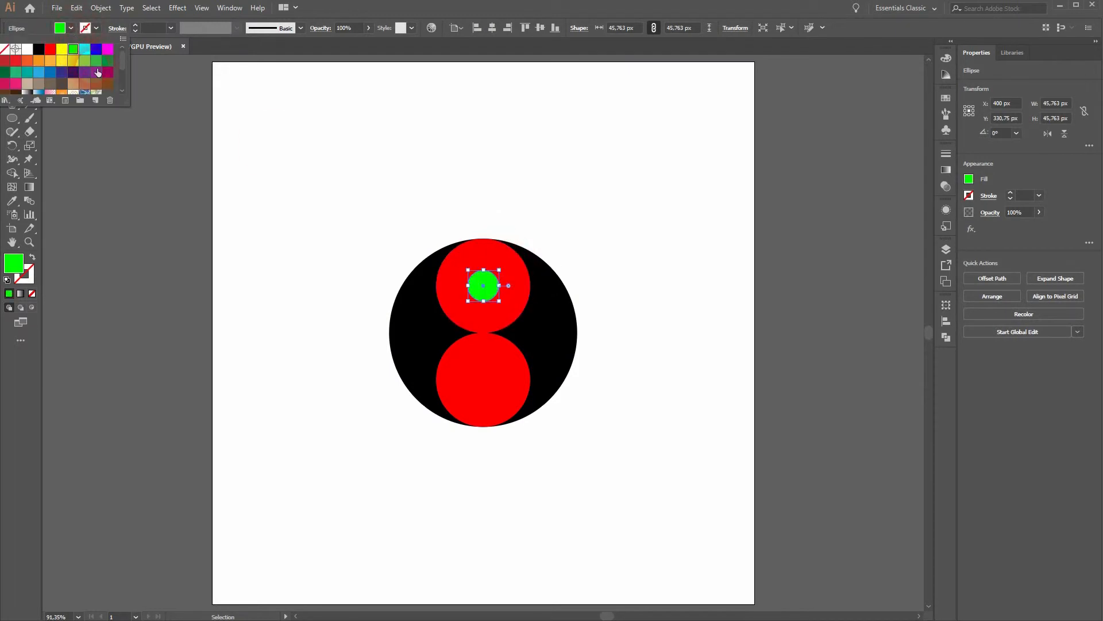
{"action": "left_click", "coordinate": [401, 238]}
Step: Copy the green dot to the center of the lower red circle and send that red circle backward behind the dot
{"action": "left_click_drag", "start_coordinate": [486, 285], "coordinate": [487, 380]}
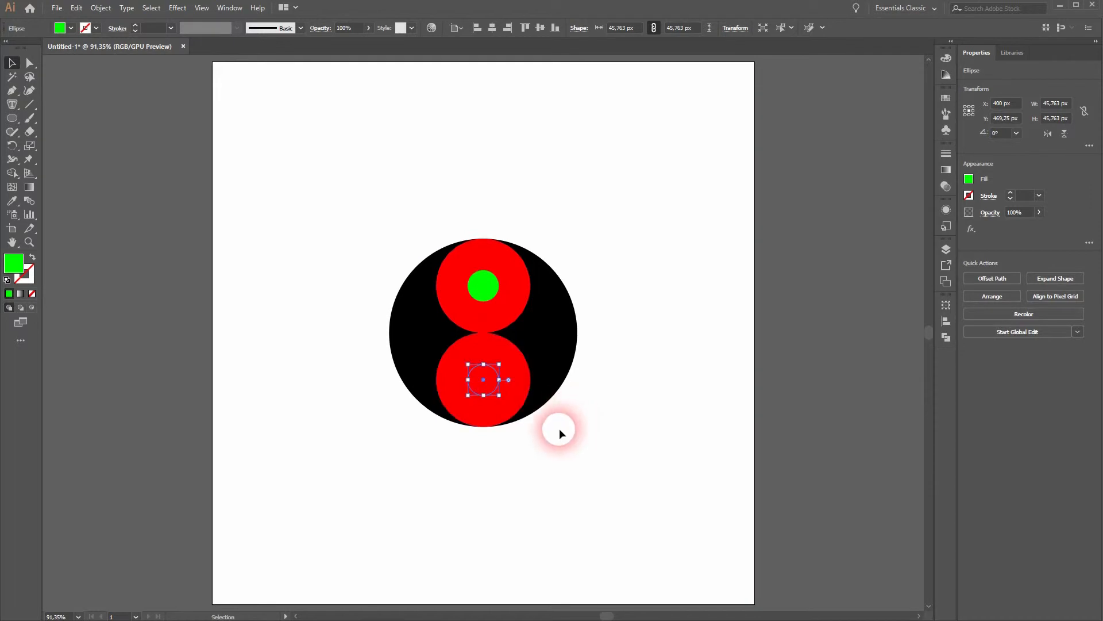
{"action": "left_click", "coordinate": [503, 416]}
{"action": "right_click", "coordinate": [512, 381]}
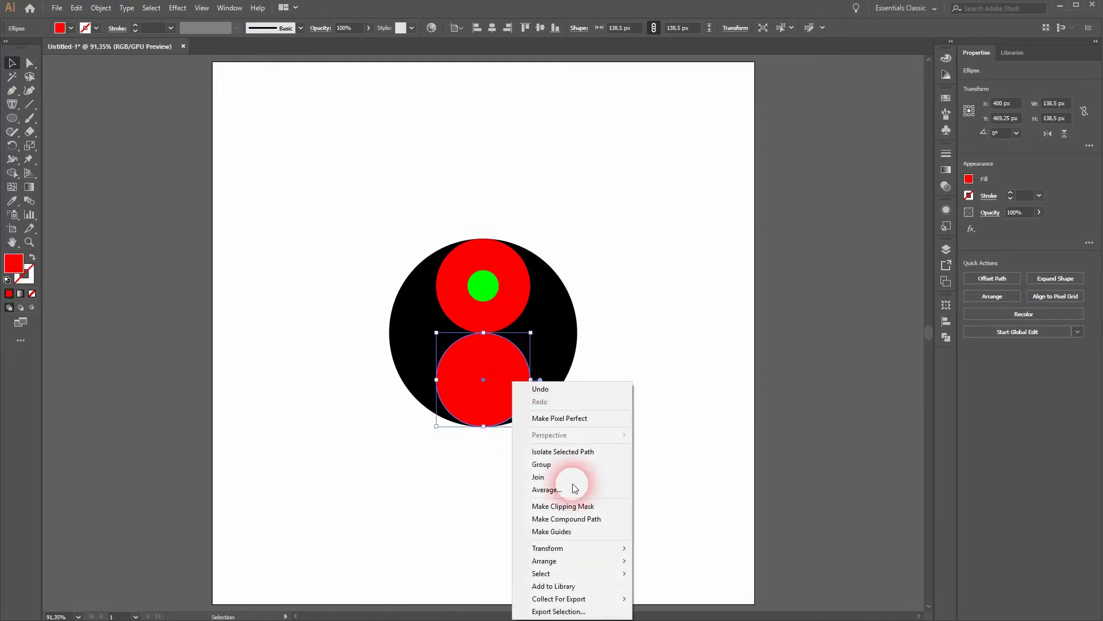
{"action": "mouse_move", "coordinate": [603, 561]}
{"action": "left_click", "coordinate": [713, 586]}
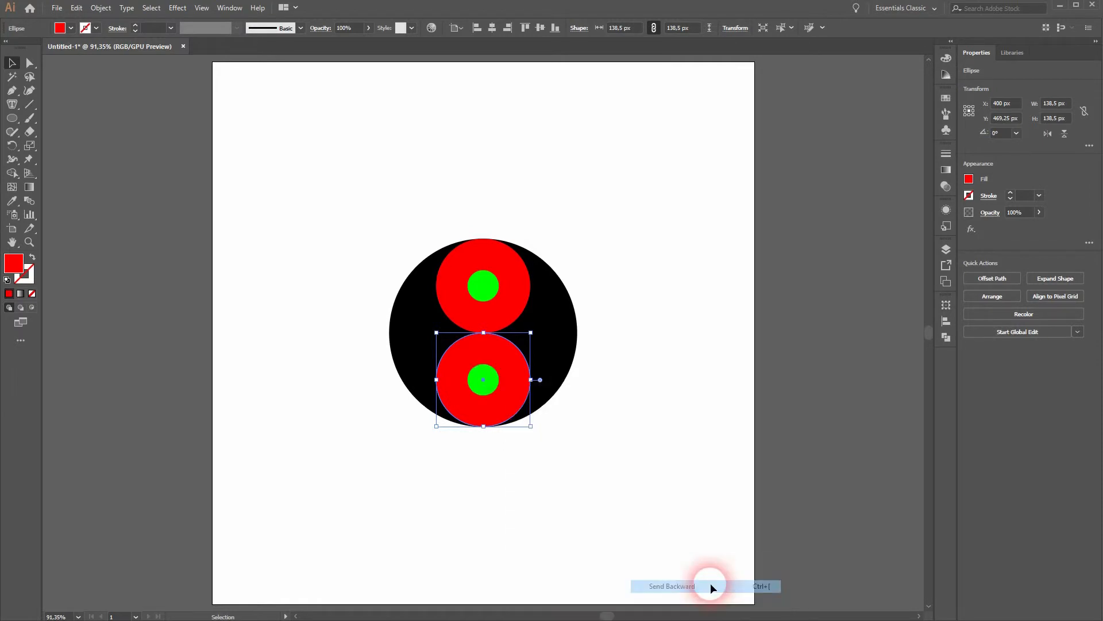
{"action": "left_click", "coordinate": [559, 405]}
Step: Merge the right black area with the upper red ring and the lower red ring with the left black area using Shape Builder
{"action": "left_click_drag", "start_coordinate": [315, 475], "coordinate": [751, 160]}
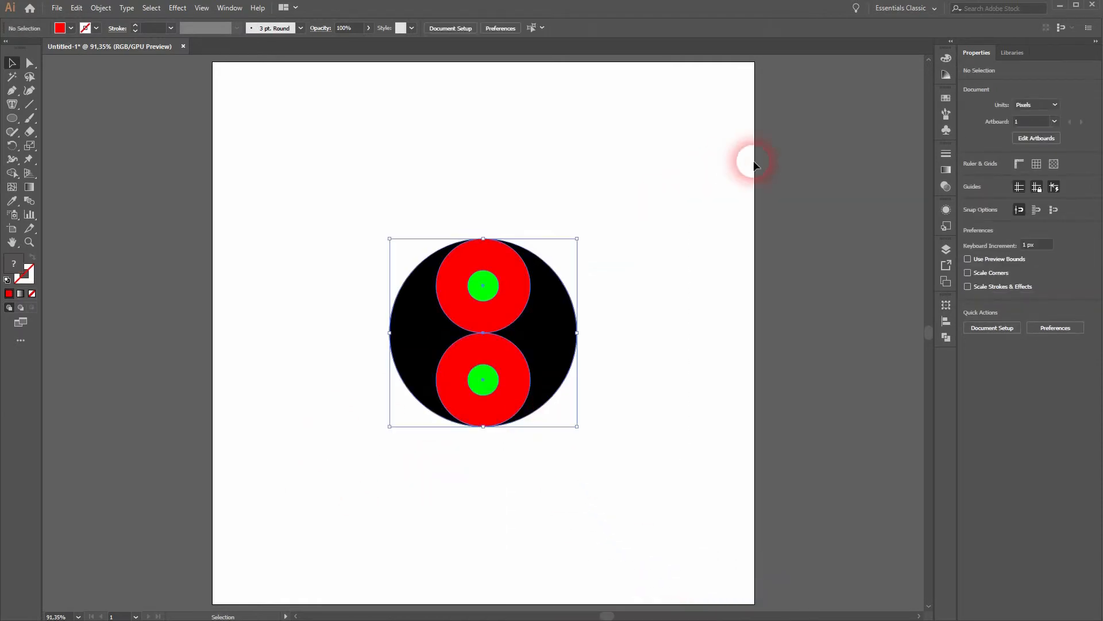
{"action": "left_click", "coordinate": [12, 175]}
{"action": "left_click_drag", "start_coordinate": [536, 324], "coordinate": [506, 301]}
{"action": "mouse_move", "coordinate": [483, 353]}
{"action": "left_mouse_down"}
{"action": "mouse_move", "coordinate": [446, 352]}
{"action": "mouse_move", "coordinate": [426, 337]}
{"action": "left_mouse_up"}
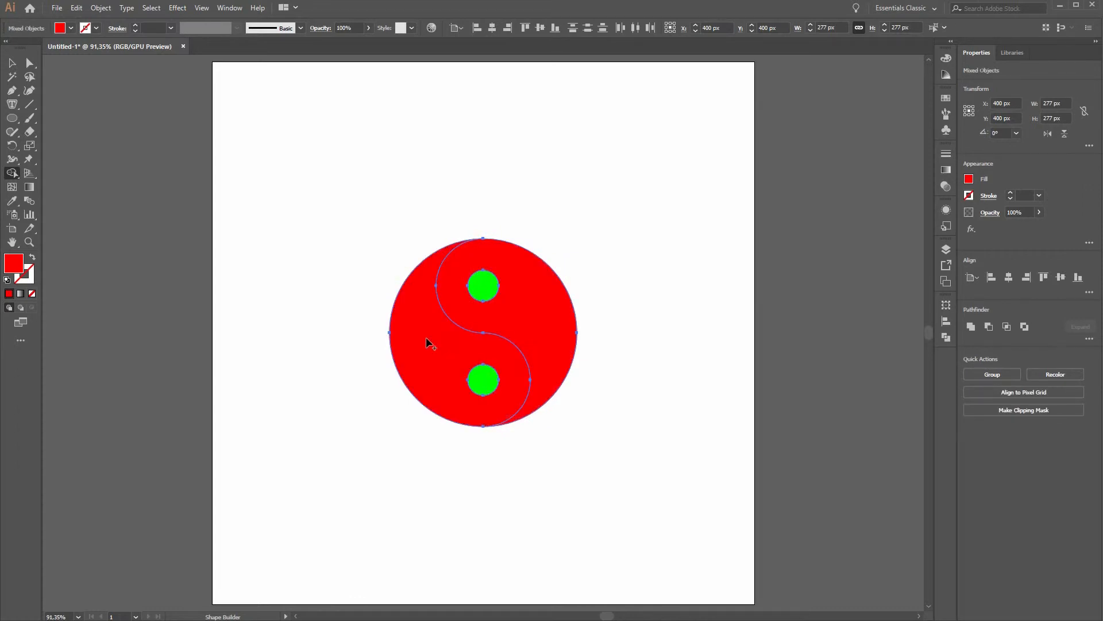
Step: Recolor the left half of the symbol and the upper green dot white by sampling the artboard with the Eyedropper
{"action": "key", "text": "v"}
{"action": "left_click", "coordinate": [257, 451]}
{"action": "left_click", "coordinate": [419, 364]}
{"action": "key", "text": "i"}
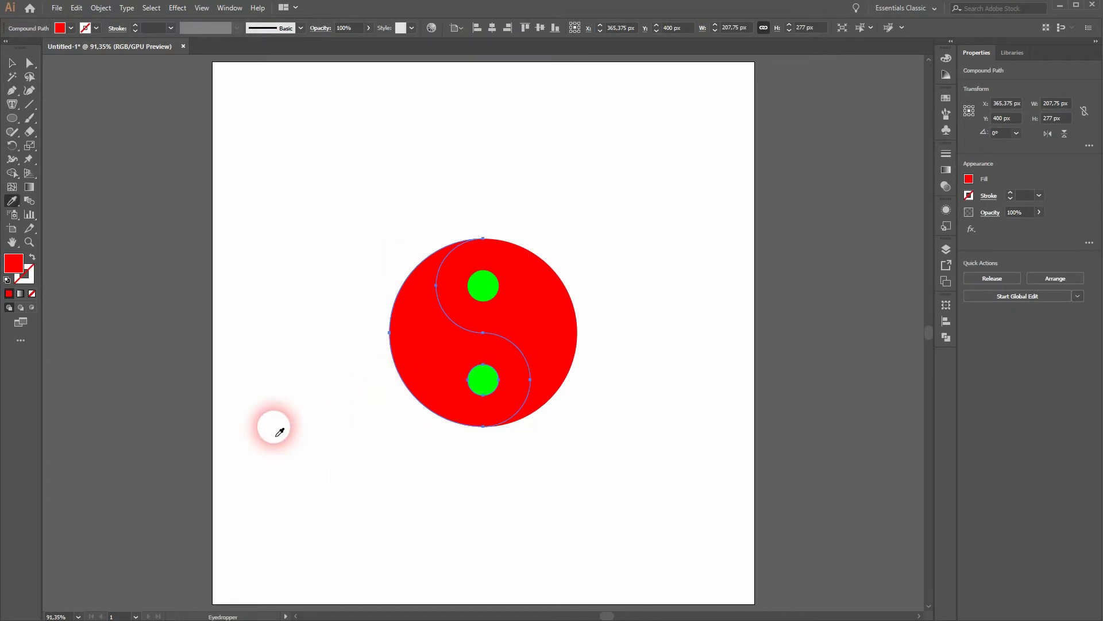
{"action": "left_click", "coordinate": [280, 432]}
{"action": "left_click", "coordinate": [485, 284], "text": "ctrl"}
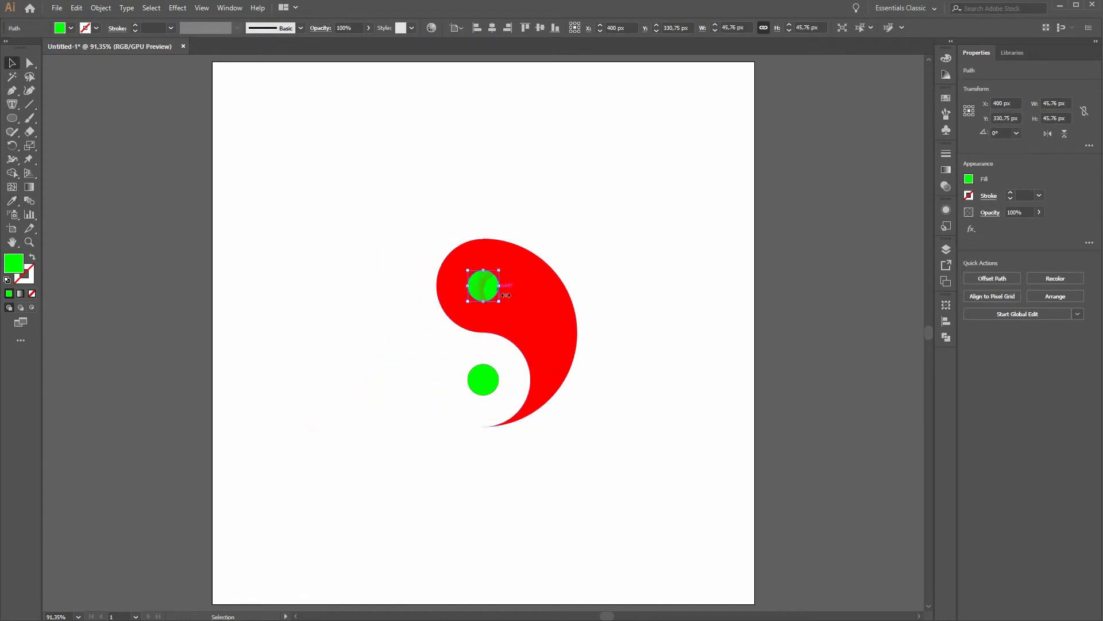
{"action": "left_click", "coordinate": [674, 408]}
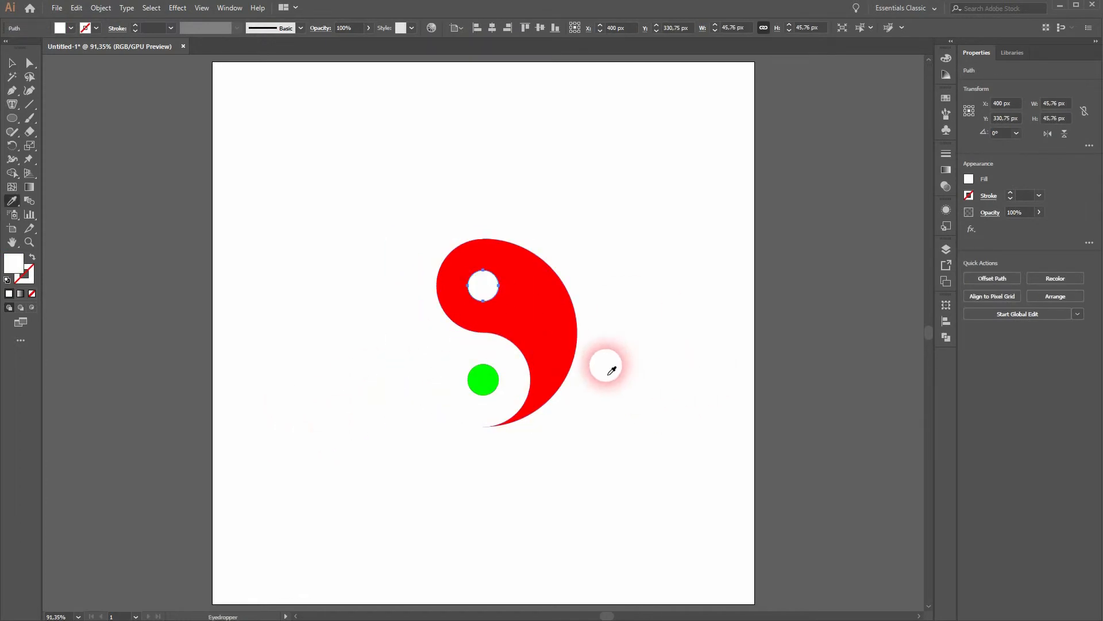
Step: Fill the red half of the symbol and the green dot with black
{"action": "key", "text": "v"}
{"action": "left_click", "coordinate": [509, 346]}
{"action": "left_click", "coordinate": [607, 329]}
{"action": "left_click", "coordinate": [545, 318]}
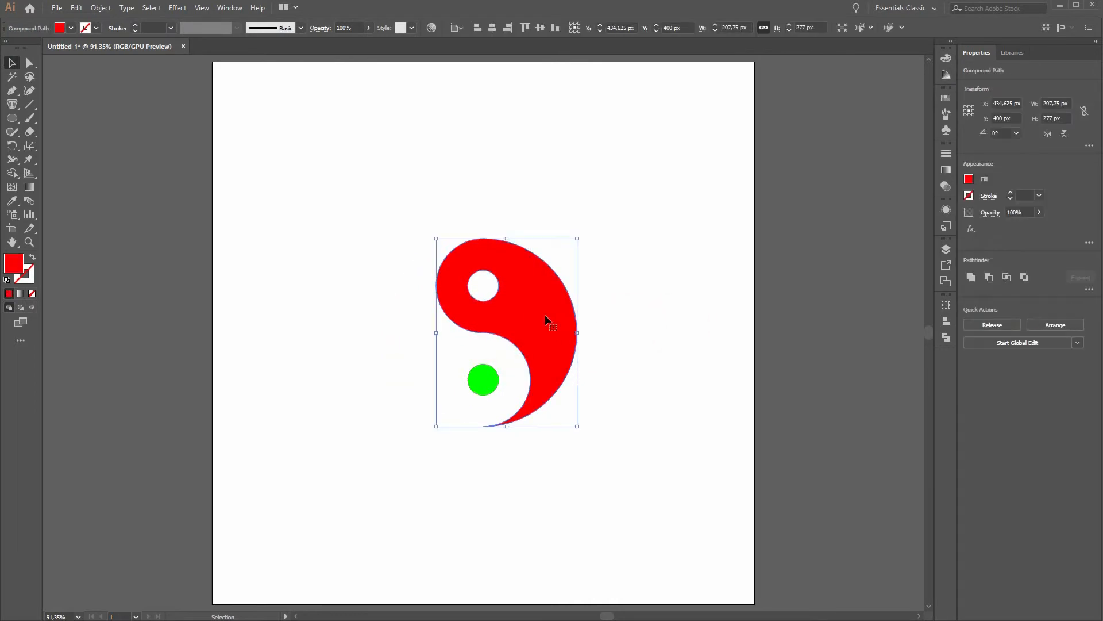
{"action": "left_click", "coordinate": [481, 381], "text": "shift"}
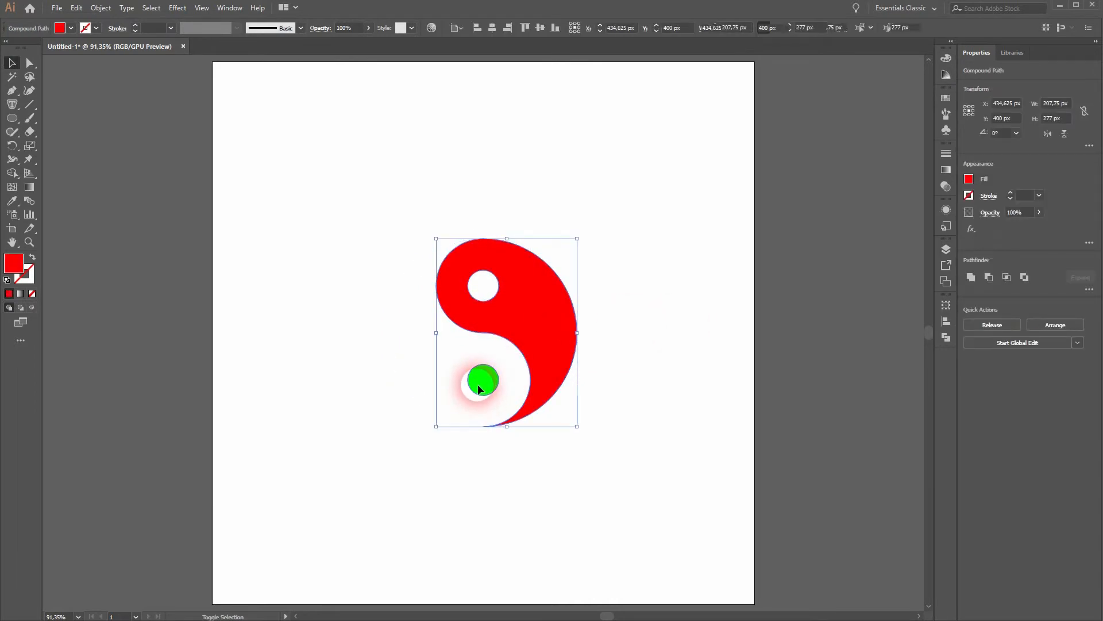
{"action": "left_click", "coordinate": [71, 28]}
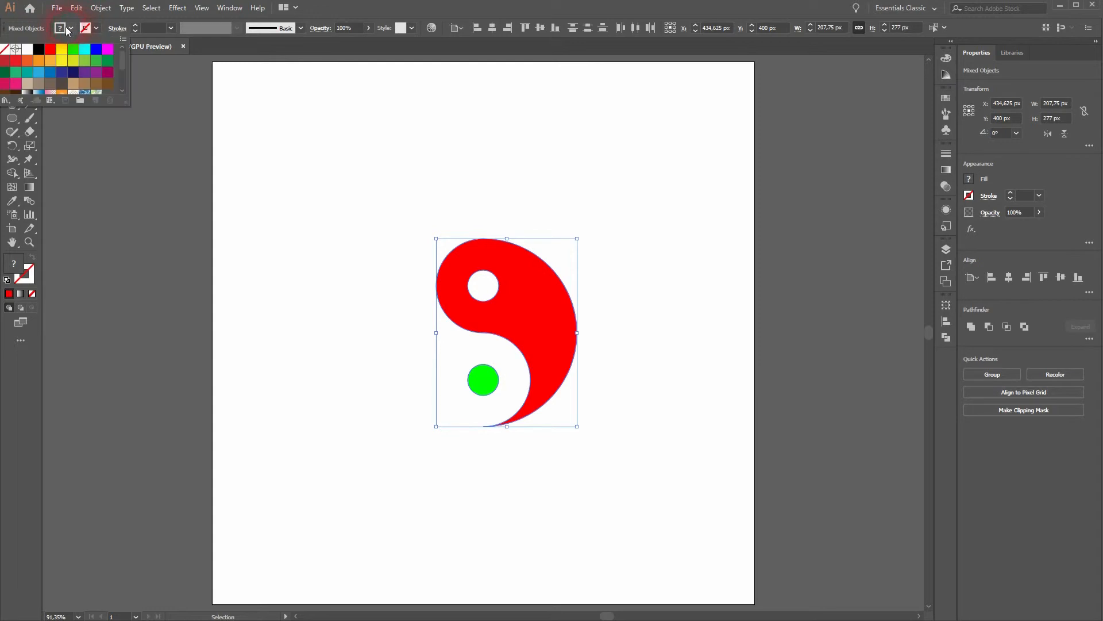
{"action": "left_click", "coordinate": [14, 47]}
{"action": "left_click", "coordinate": [295, 450]}
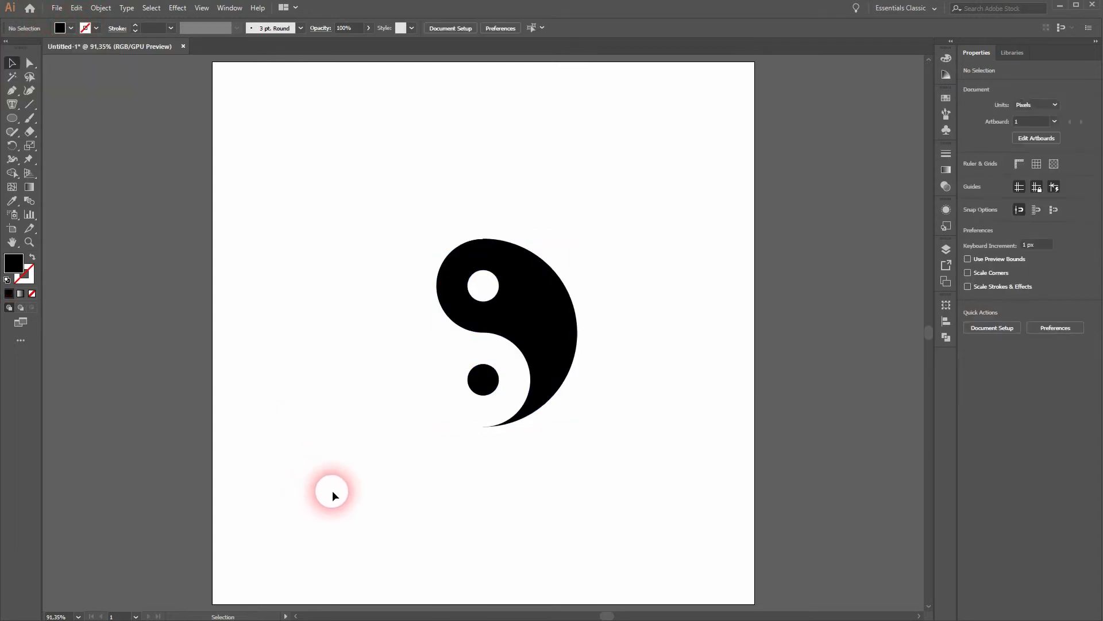
Step: Give the white half of the symbol a black 5 pt stroke
{"action": "left_click", "coordinate": [406, 368]}
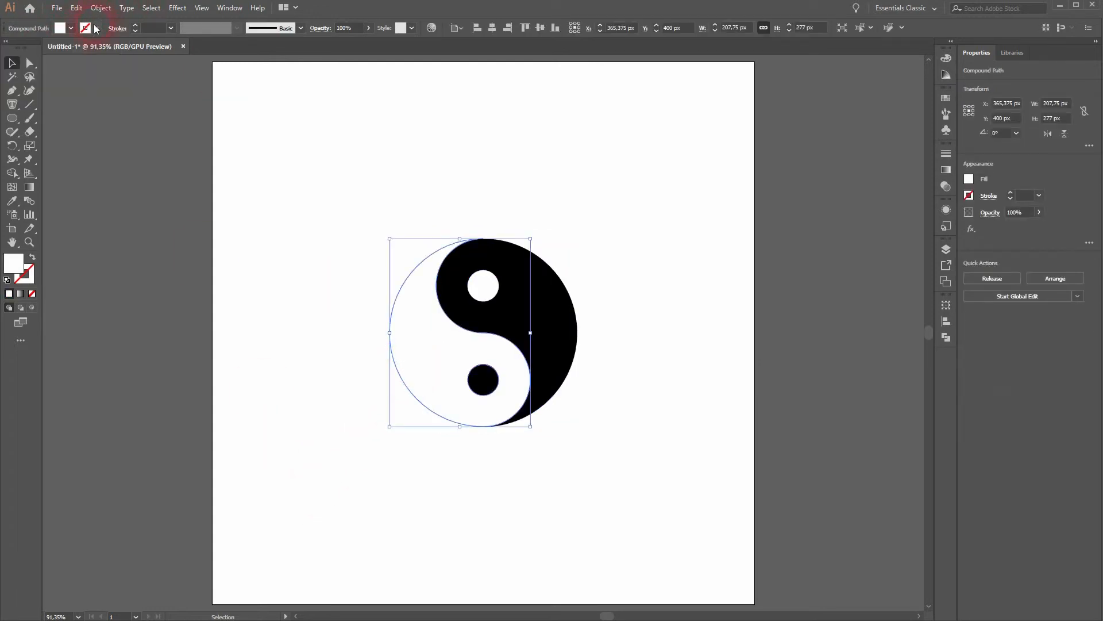
{"action": "left_click", "coordinate": [96, 28]}
{"action": "left_click", "coordinate": [38, 49]}
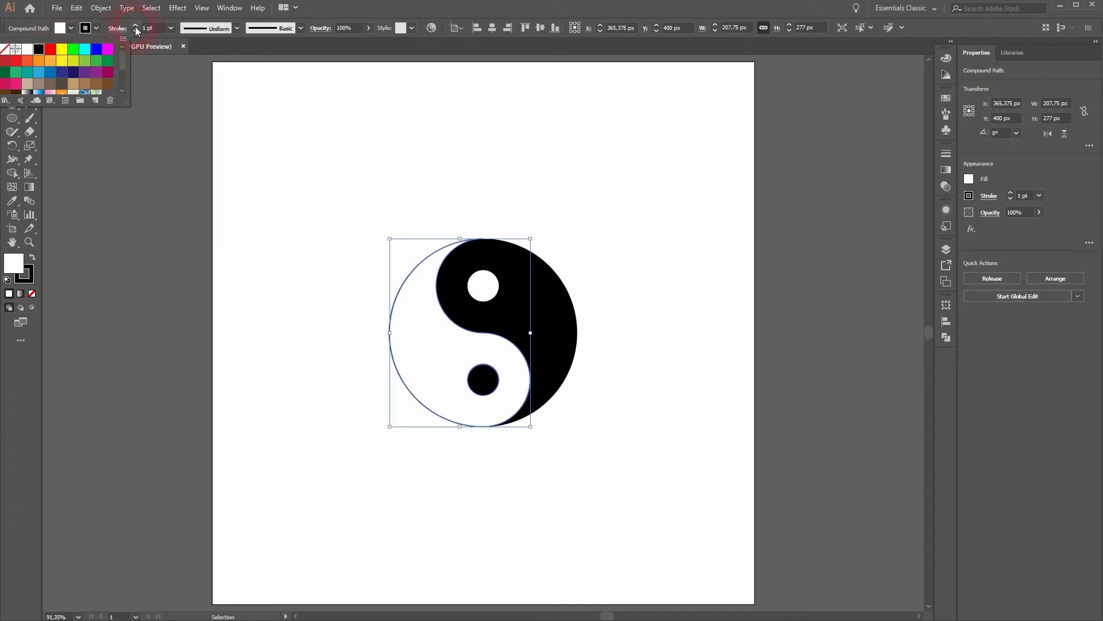
{"action": "left_click", "coordinate": [136, 26]}
{"action": "left_click", "coordinate": [135, 27]}
{"action": "left_click", "coordinate": [136, 26]}
{"action": "left_click", "coordinate": [136, 26]}
{"action": "left_click", "coordinate": [340, 270]}
Step: Align the white half's stroke to the inside of its path
{"action": "key", "text": "ctrl+plus"}
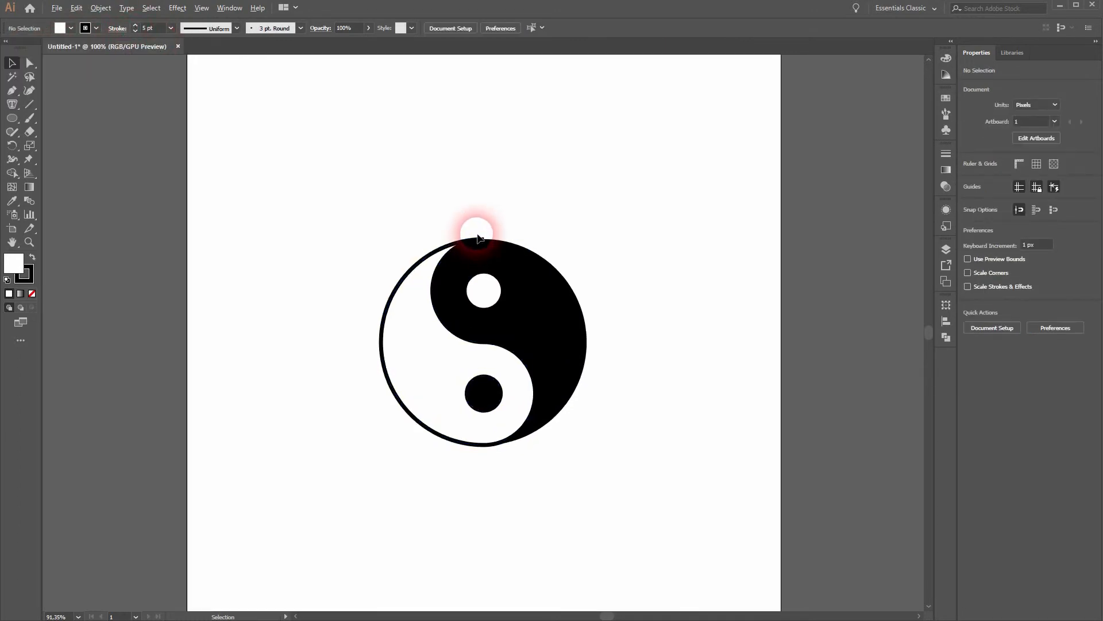
{"action": "scroll", "coordinate": [477, 234], "scroll_direction": "up", "scroll_amount": 4}
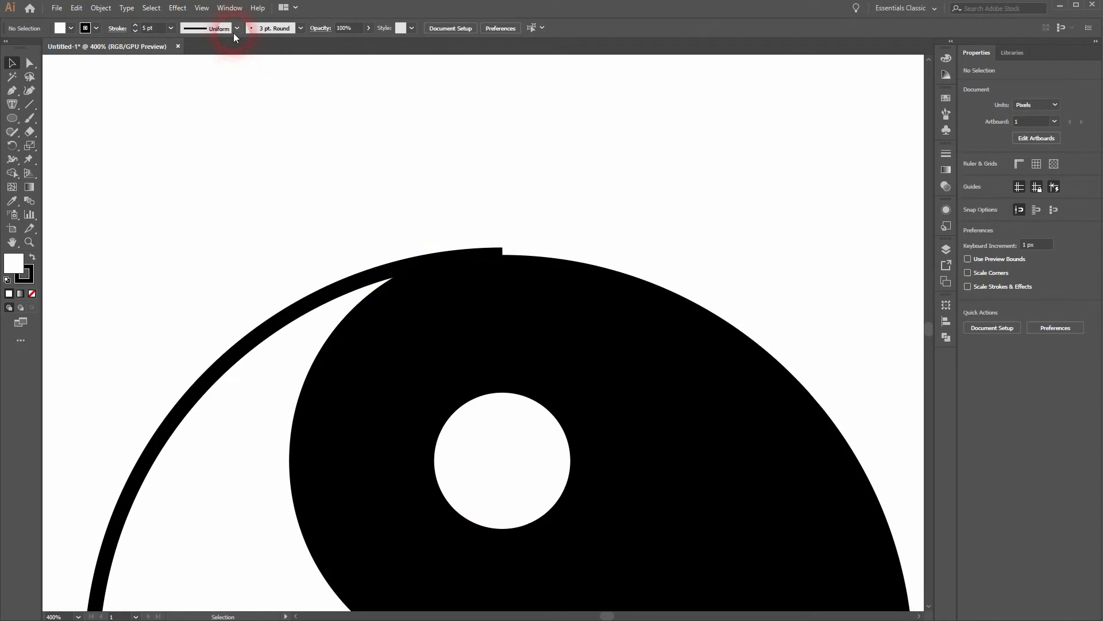
{"action": "left_click", "coordinate": [228, 8]}
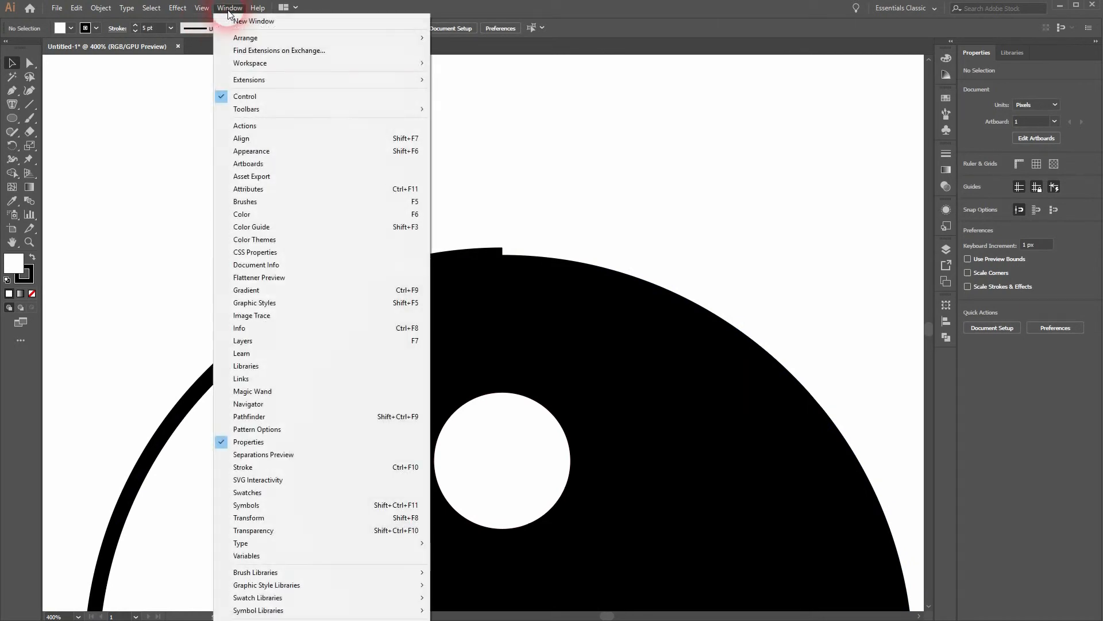
{"action": "left_click", "coordinate": [339, 465]}
{"action": "left_click", "coordinate": [946, 153]}
{"action": "left_click", "coordinate": [946, 153]}
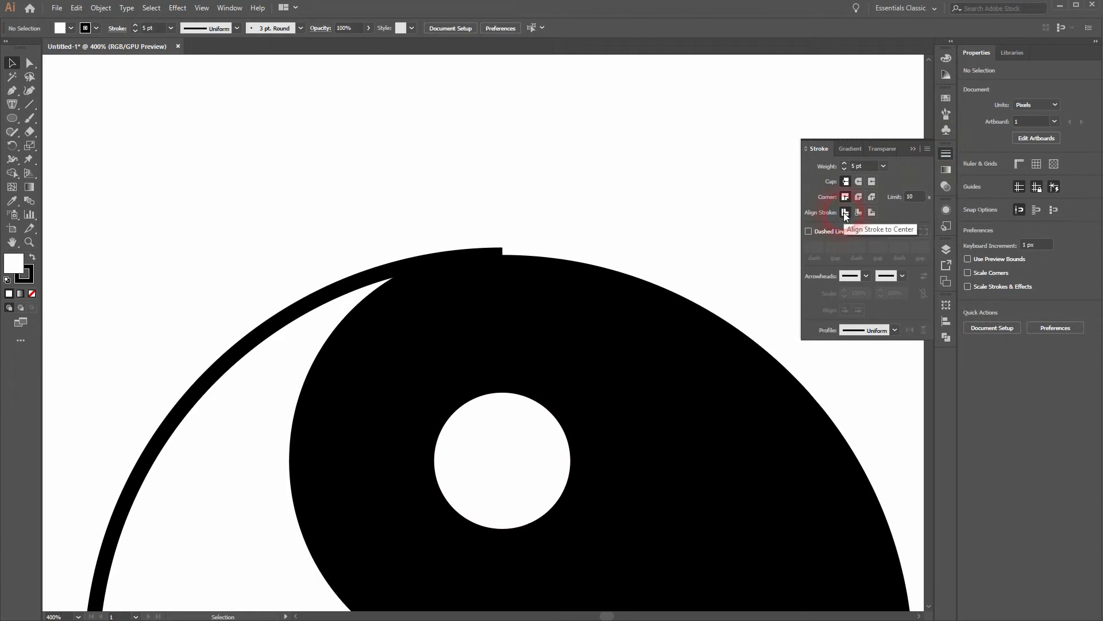
{"action": "left_click", "coordinate": [860, 214]}
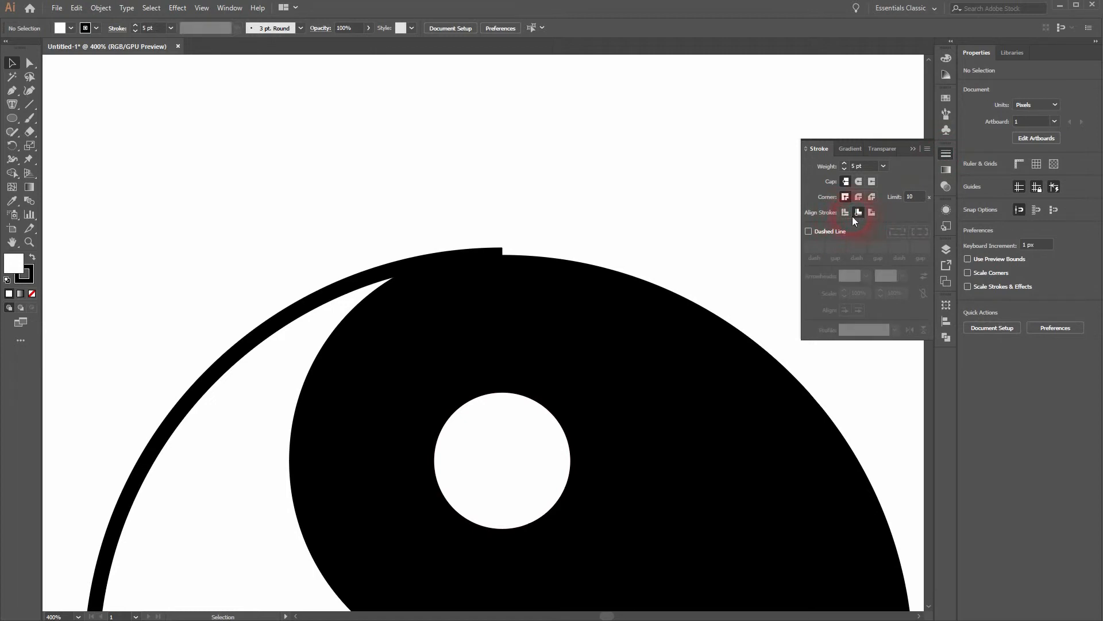
{"action": "left_click", "coordinate": [301, 310]}
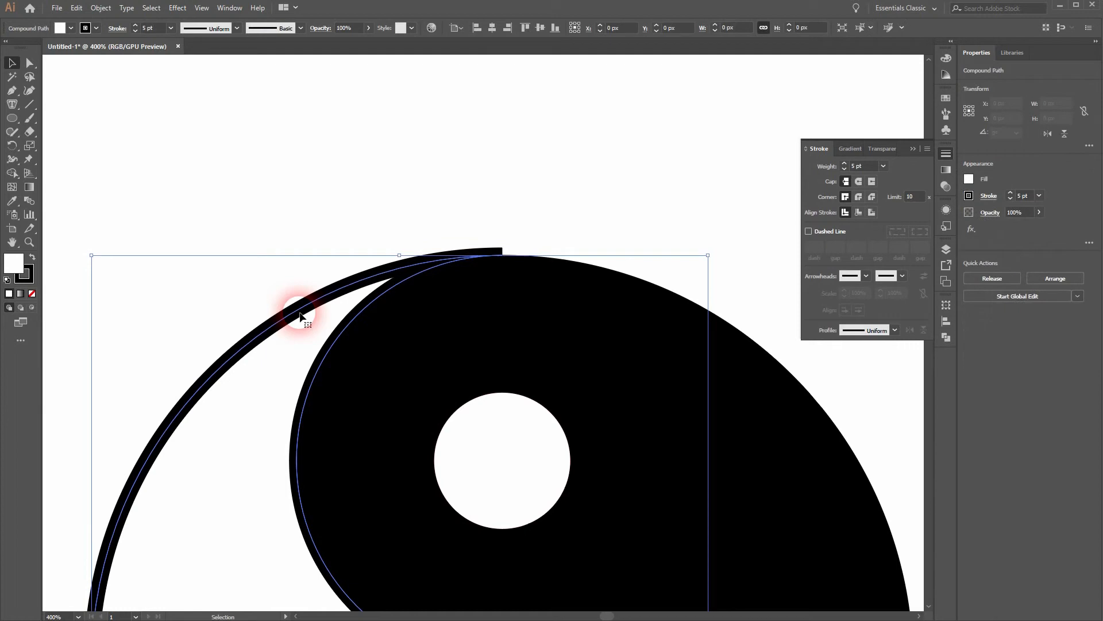
{"action": "left_click", "coordinate": [858, 212]}
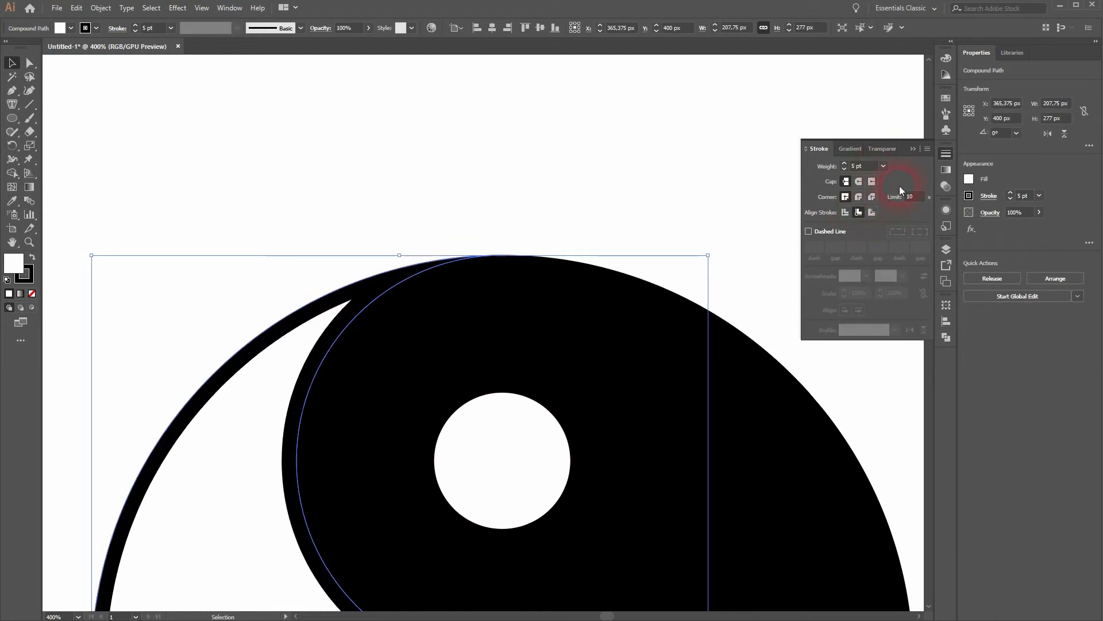
{"action": "left_click", "coordinate": [913, 149]}
{"action": "key", "text": "ctrl+0"}
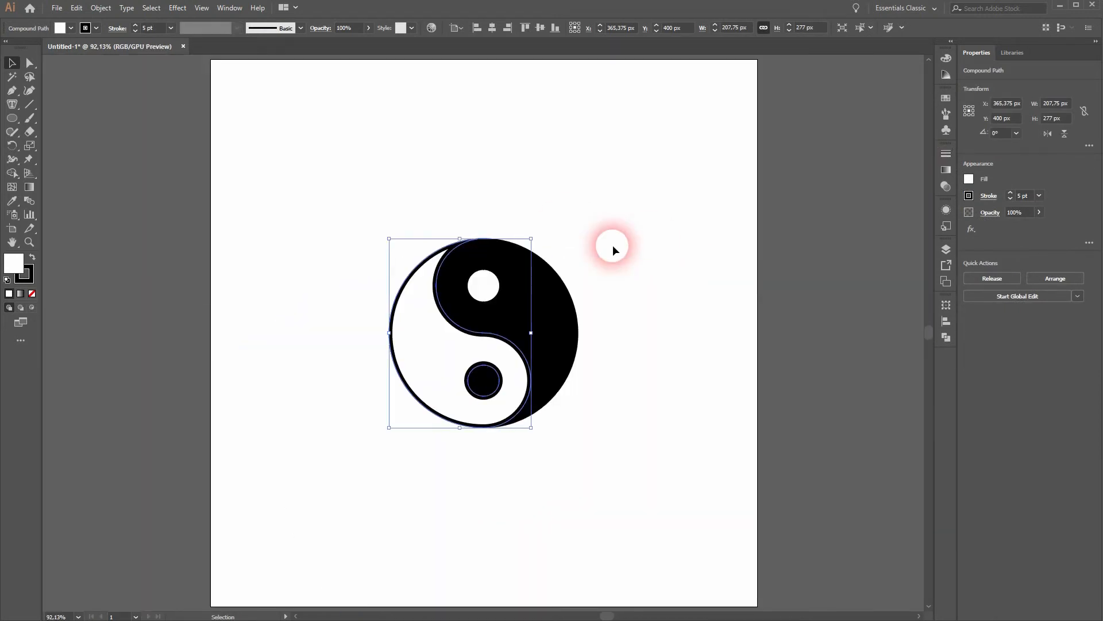
{"action": "key", "text": "ctrl+1"}
{"action": "left_click", "coordinate": [736, 380]}
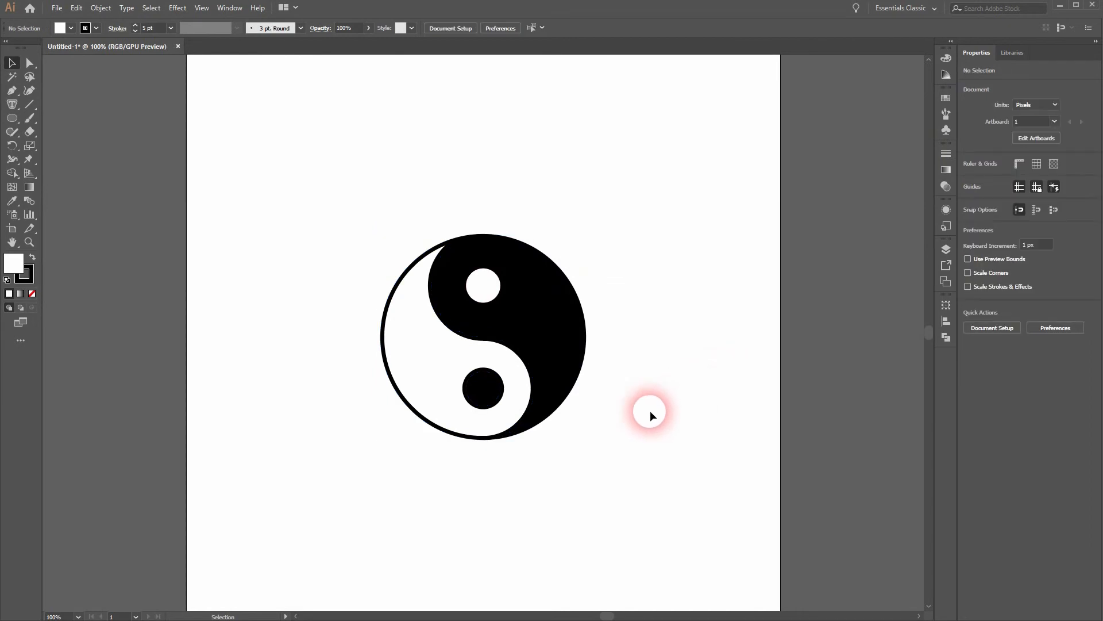
Step: Enlarge the whole symbol proportionally from its center to about 317 px wide
{"action": "left_click_drag", "start_coordinate": [268, 509], "coordinate": [694, 241]}
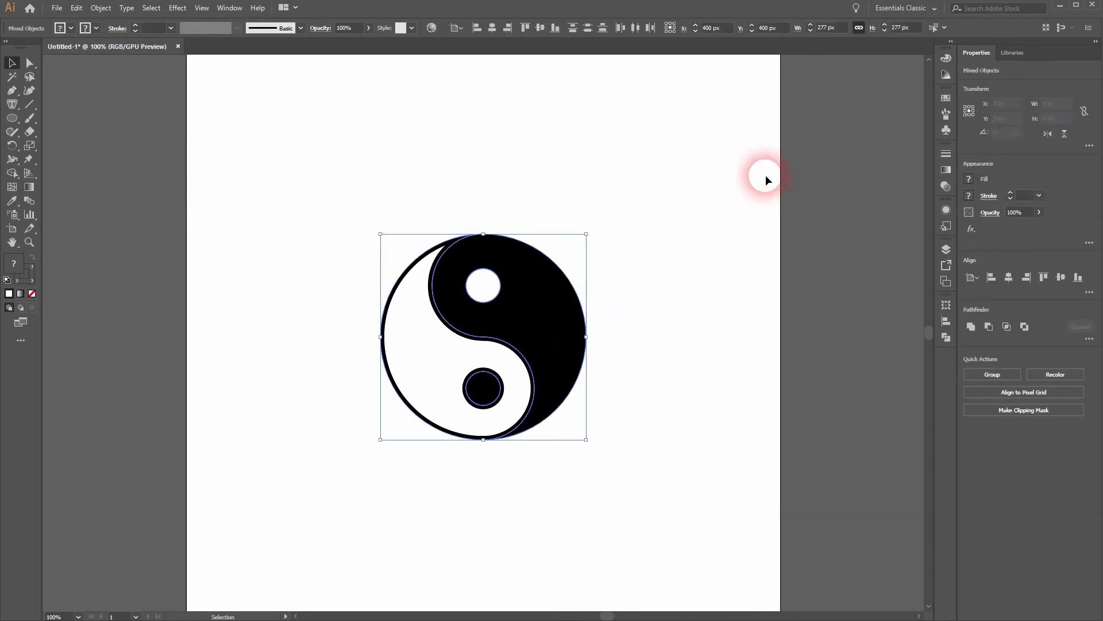
{"action": "left_click_drag", "start_coordinate": [588, 234], "coordinate": [616, 222]}
{"action": "left_click", "coordinate": [670, 280]}
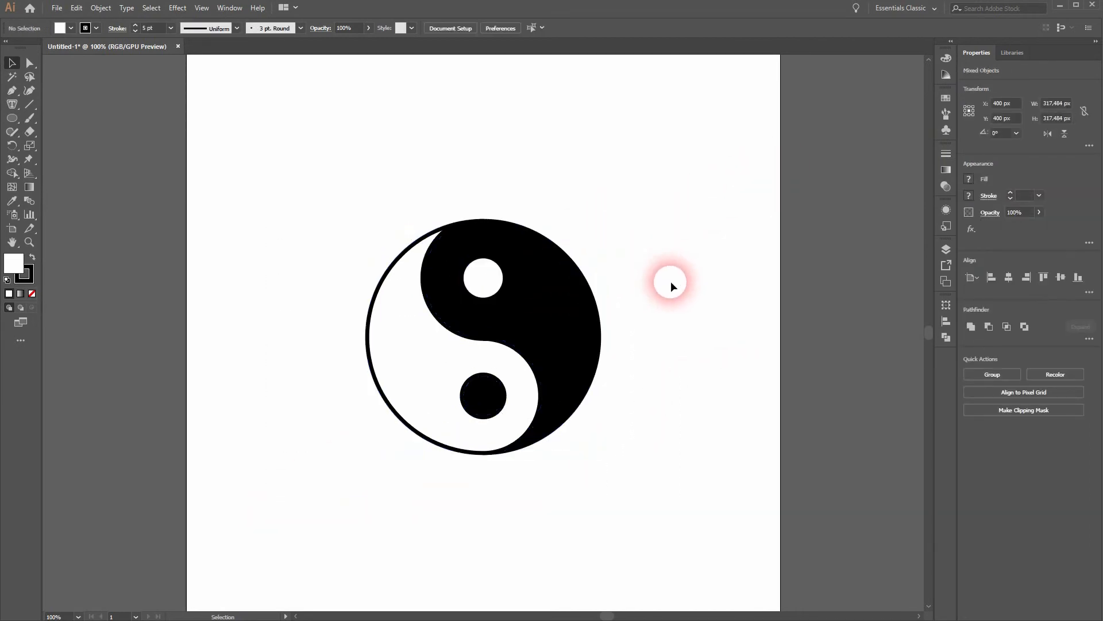
Step: Rotate the whole symbol by 180° and reflect it across the vertical axis
{"action": "left_click_drag", "start_coordinate": [364, 457], "coordinate": [647, 242]}
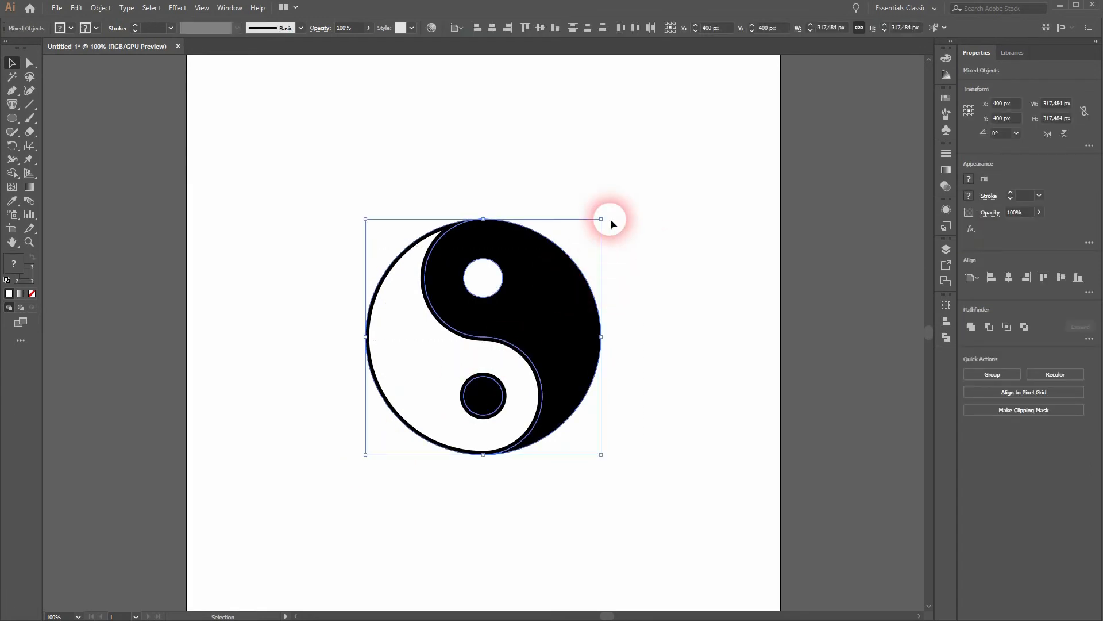
{"action": "left_click_drag", "start_coordinate": [605, 215], "coordinate": [357, 453]}
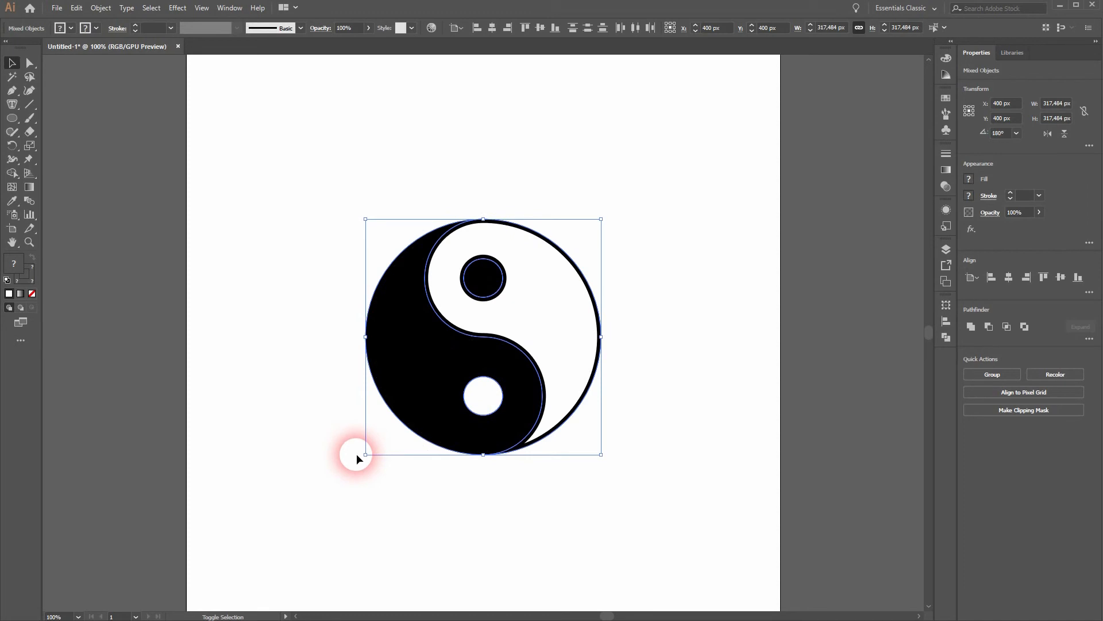
{"action": "right_click", "coordinate": [540, 303]}
{"action": "mouse_move", "coordinate": [617, 402]}
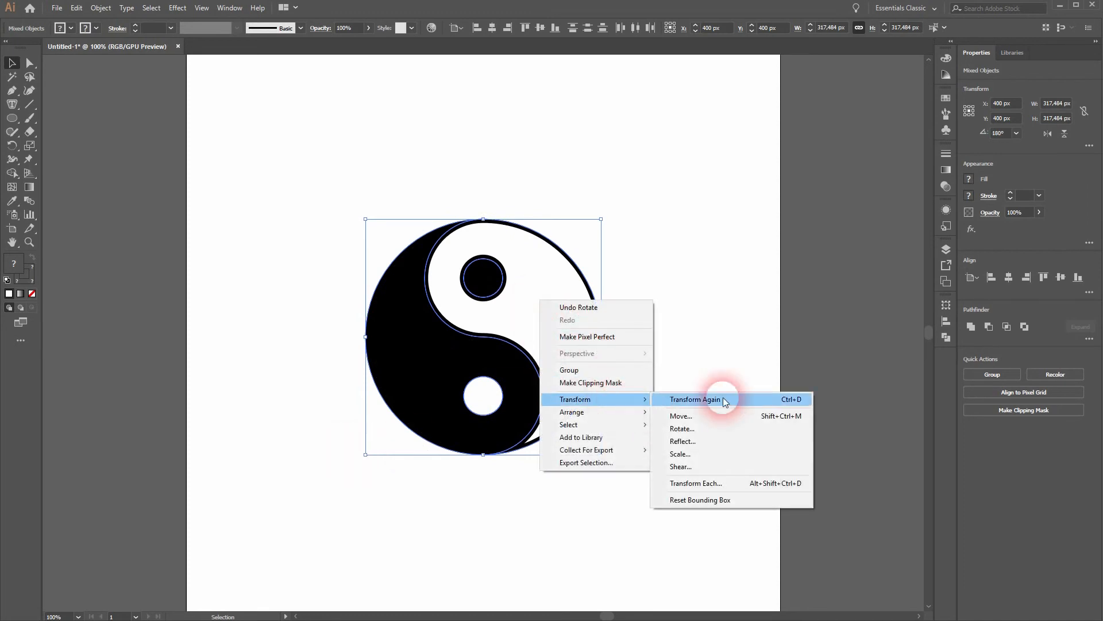
{"action": "left_click", "coordinate": [761, 438]}
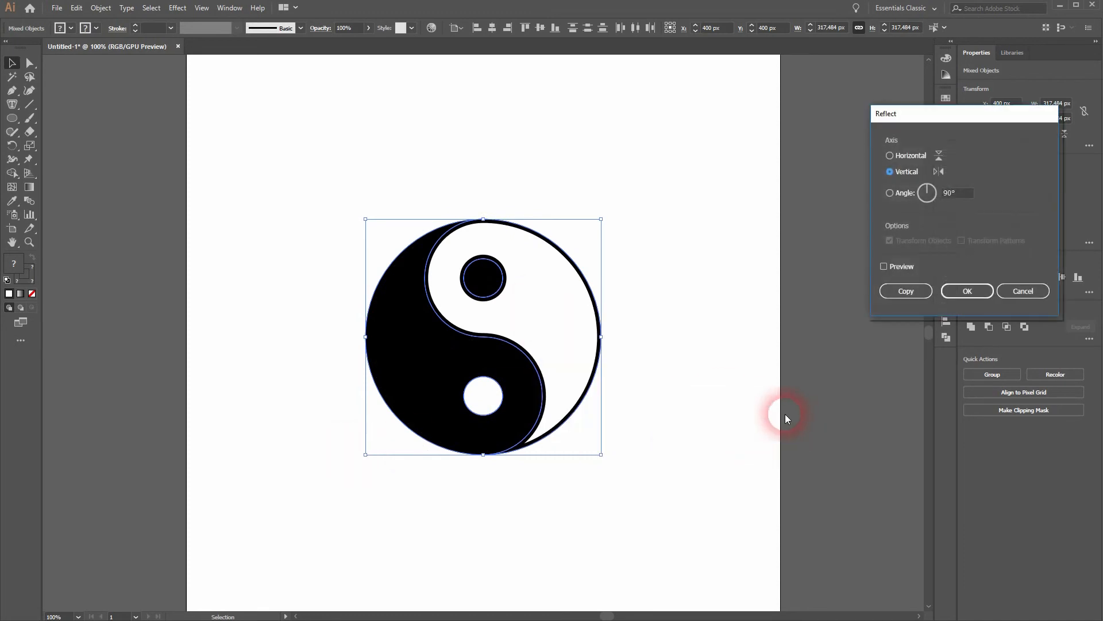
{"action": "left_click", "coordinate": [884, 268]}
{"action": "left_click", "coordinate": [890, 156]}
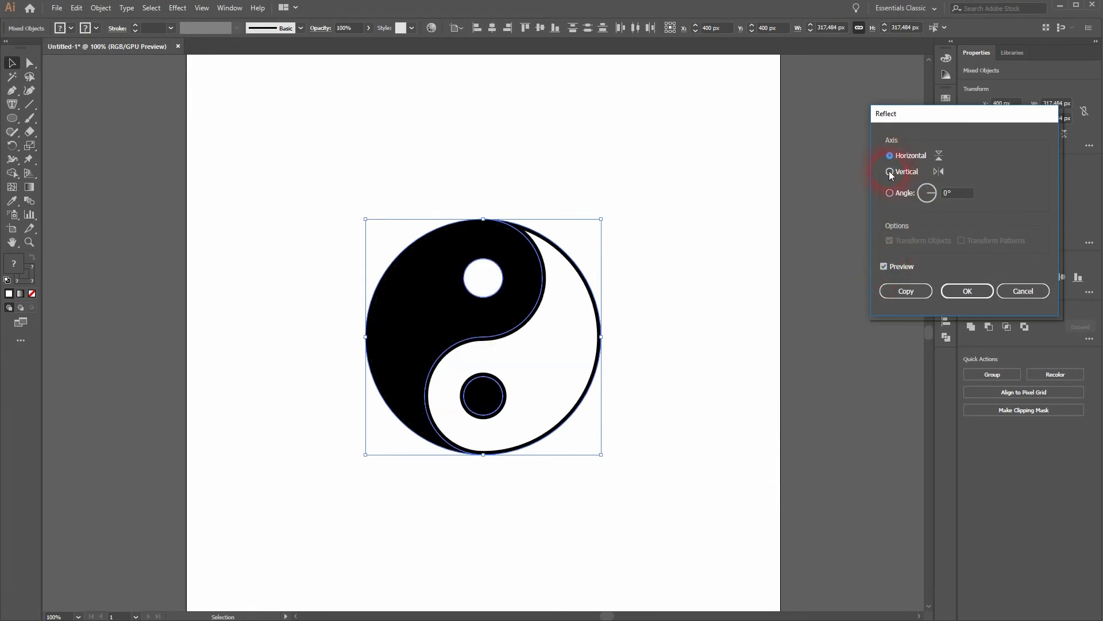
{"action": "left_click", "coordinate": [891, 172]}
{"action": "left_click", "coordinate": [968, 291]}
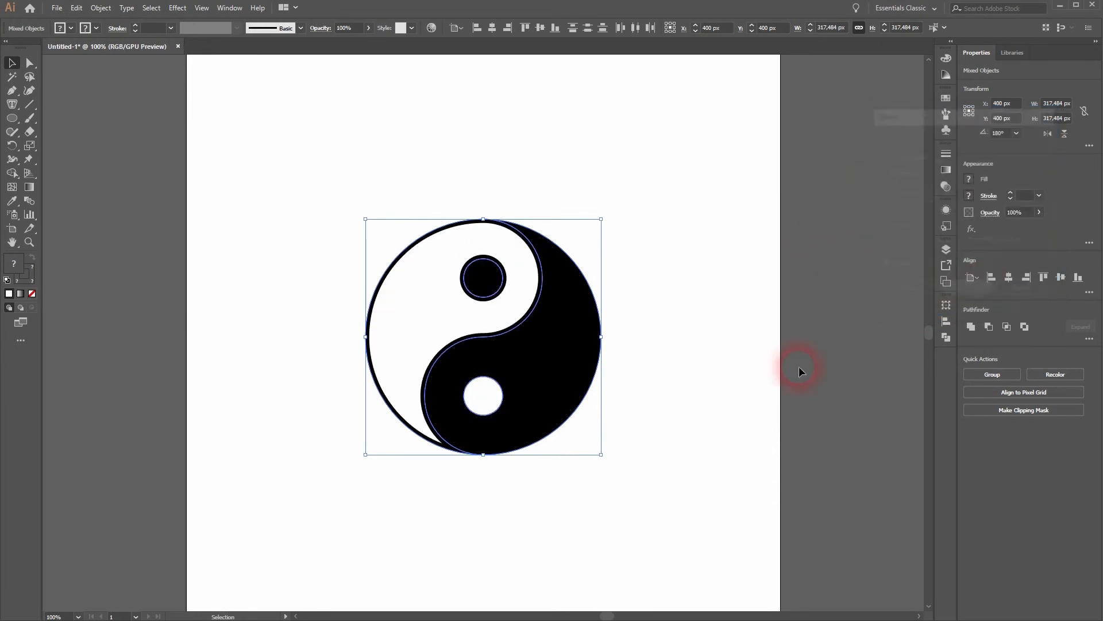
{"action": "left_click", "coordinate": [701, 406]}
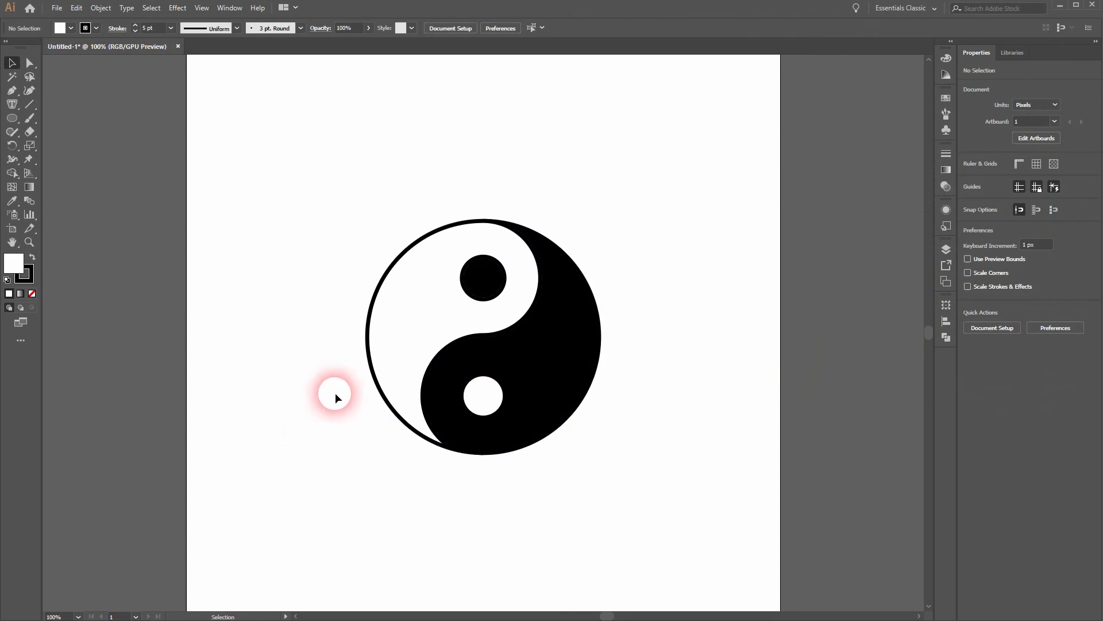
Step: Reduce the white half's stroke weight to 3 pt
{"action": "left_click", "coordinate": [366, 313]}
{"action": "left_click", "coordinate": [134, 30]}
{"action": "left_click", "coordinate": [135, 30]}
{"action": "left_click", "coordinate": [271, 385]}
Step: Group all parts of the symbol and scale the group down slightly from its center
{"action": "mouse_move", "coordinate": [280, 429]}
{"action": "left_mouse_down"}
{"action": "mouse_move", "coordinate": [288, 443]}
{"action": "mouse_move", "coordinate": [411, 454]}
{"action": "left_mouse_up"}
{"action": "right_click", "coordinate": [579, 310]}
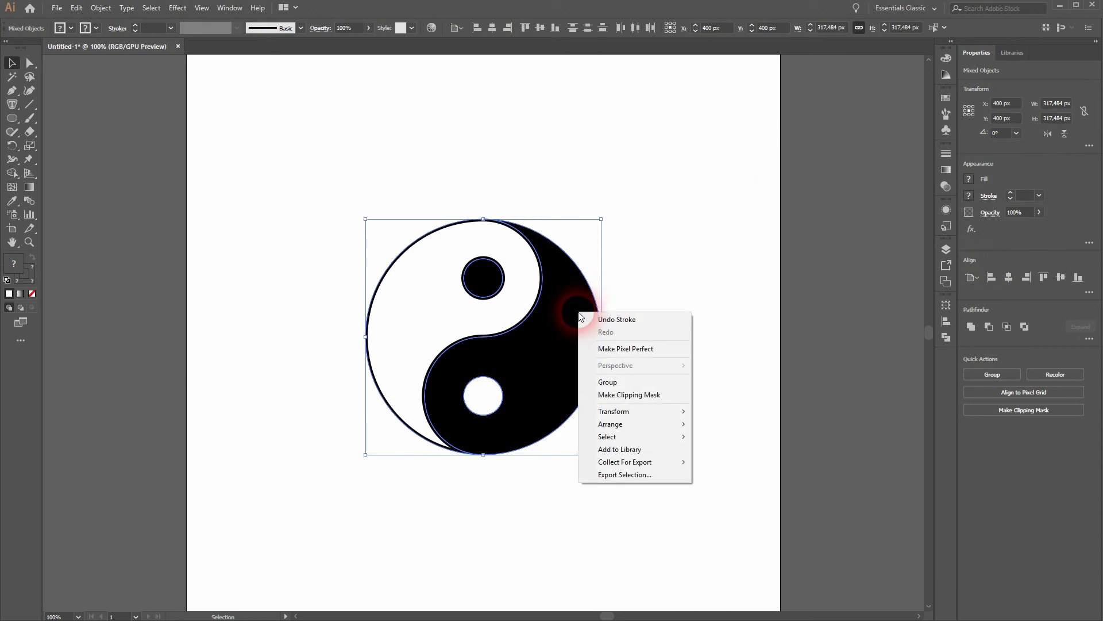
{"action": "left_click", "coordinate": [641, 381]}
{"action": "left_click_drag", "start_coordinate": [602, 219], "coordinate": [598, 235]}
{"action": "left_click", "coordinate": [667, 316]}
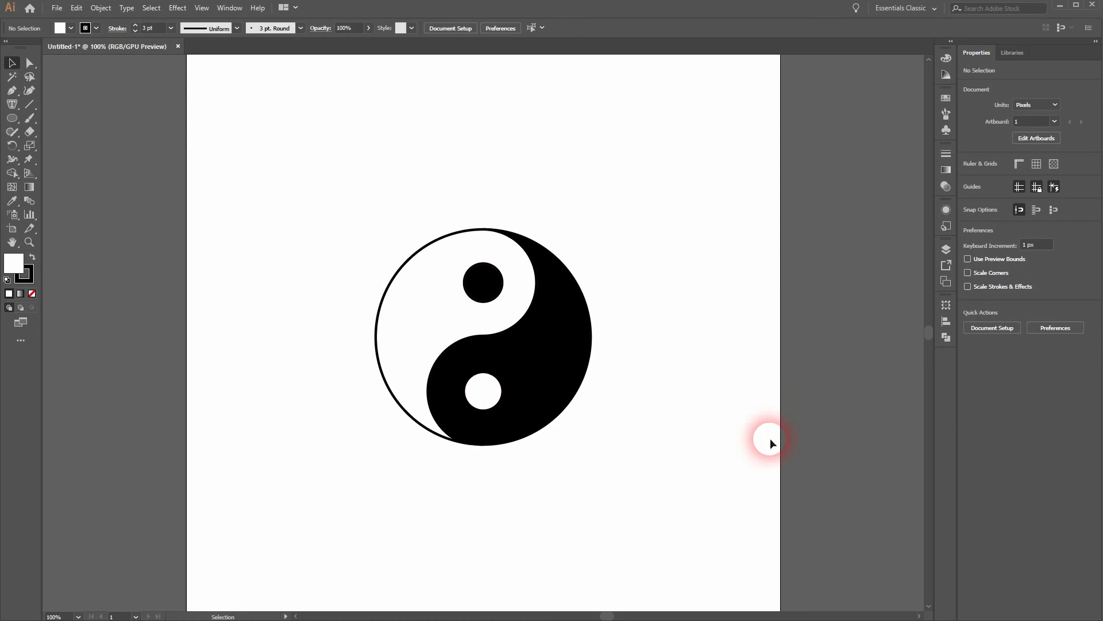